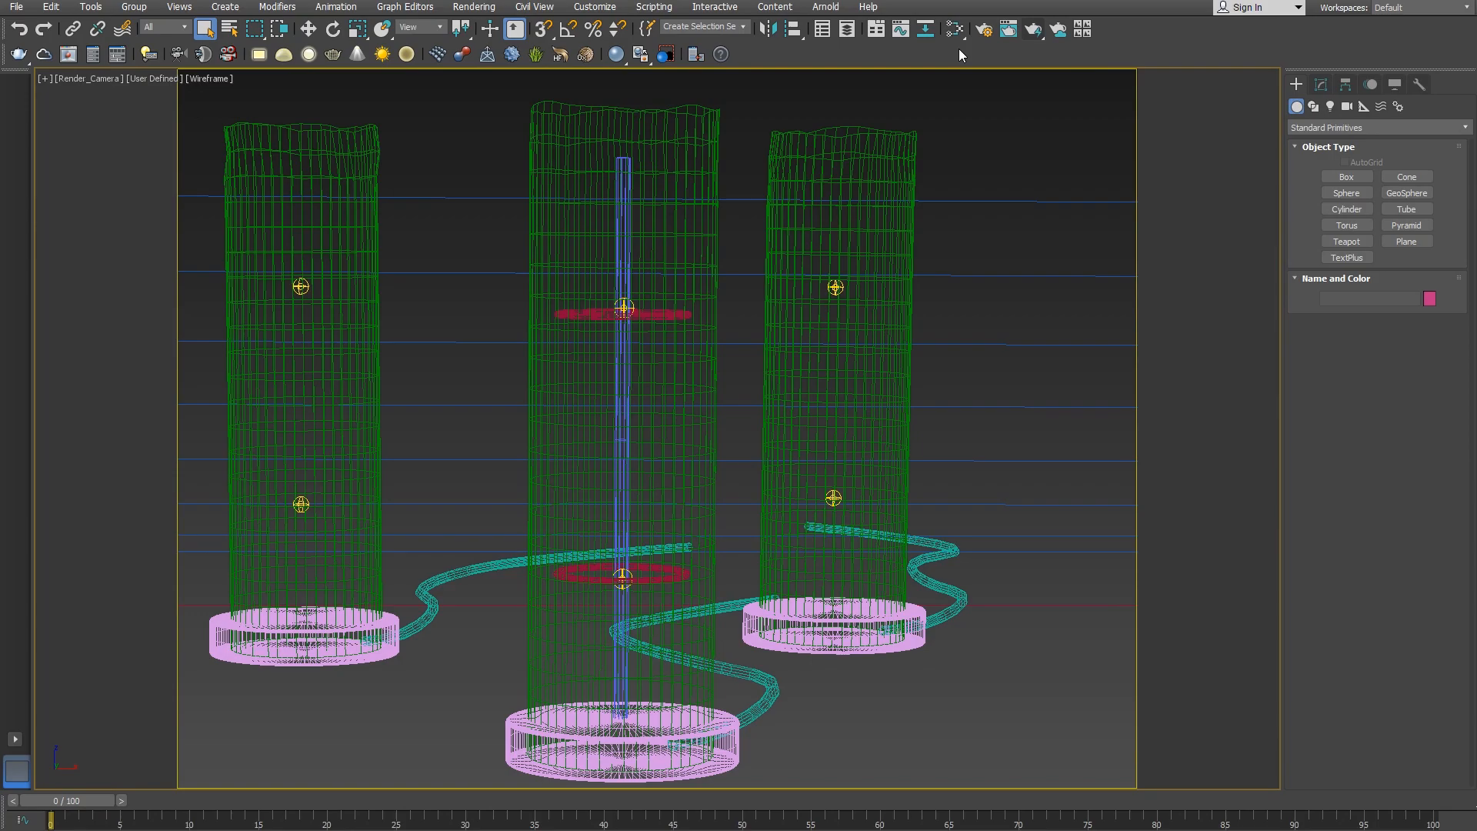
Create a VRay2SidedMtl in the Slate Material Editor and name it Paper_Lamp
click(955, 30)
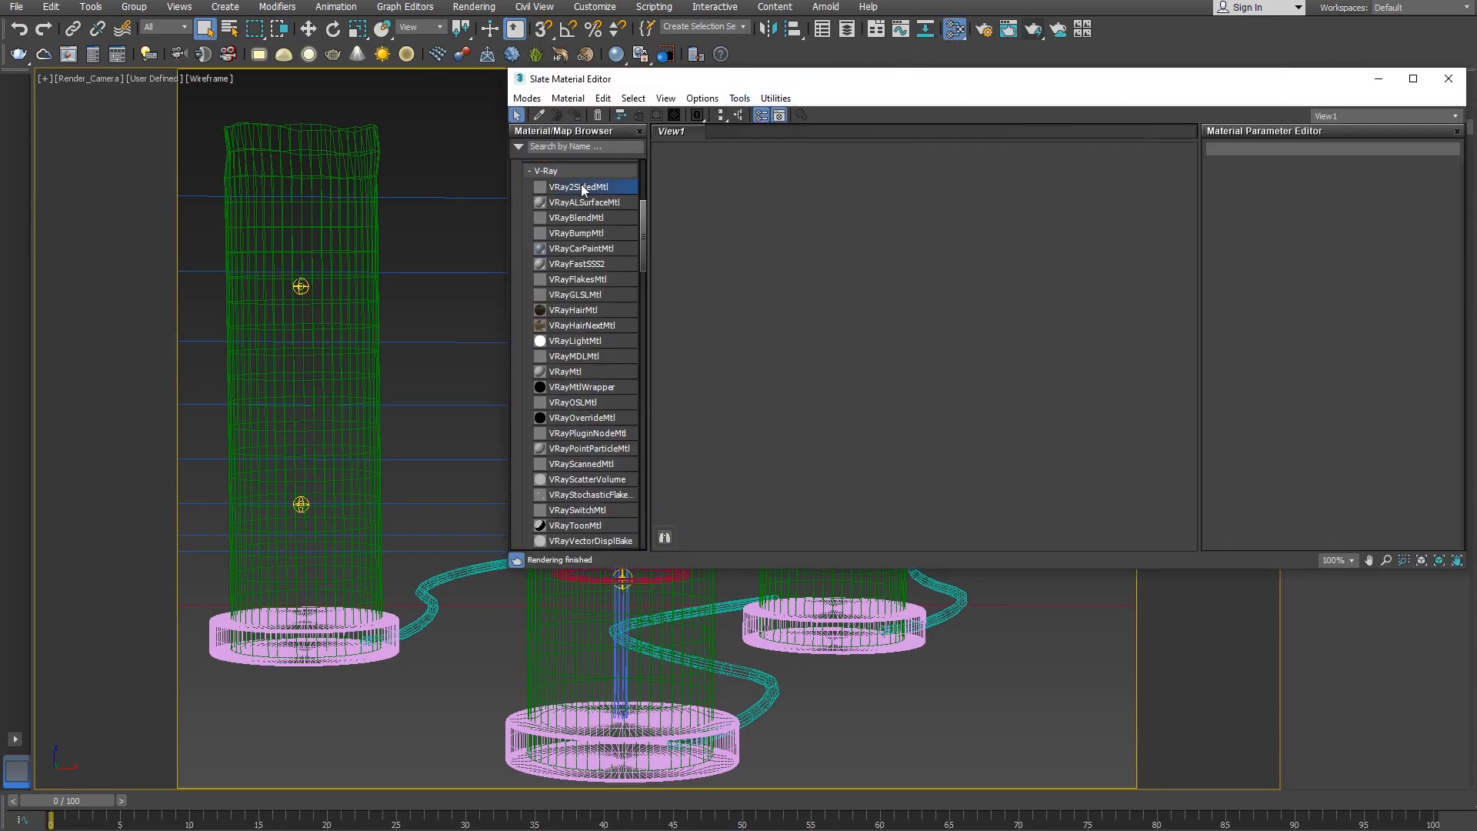
drag(1077, 175, 1077, 175)
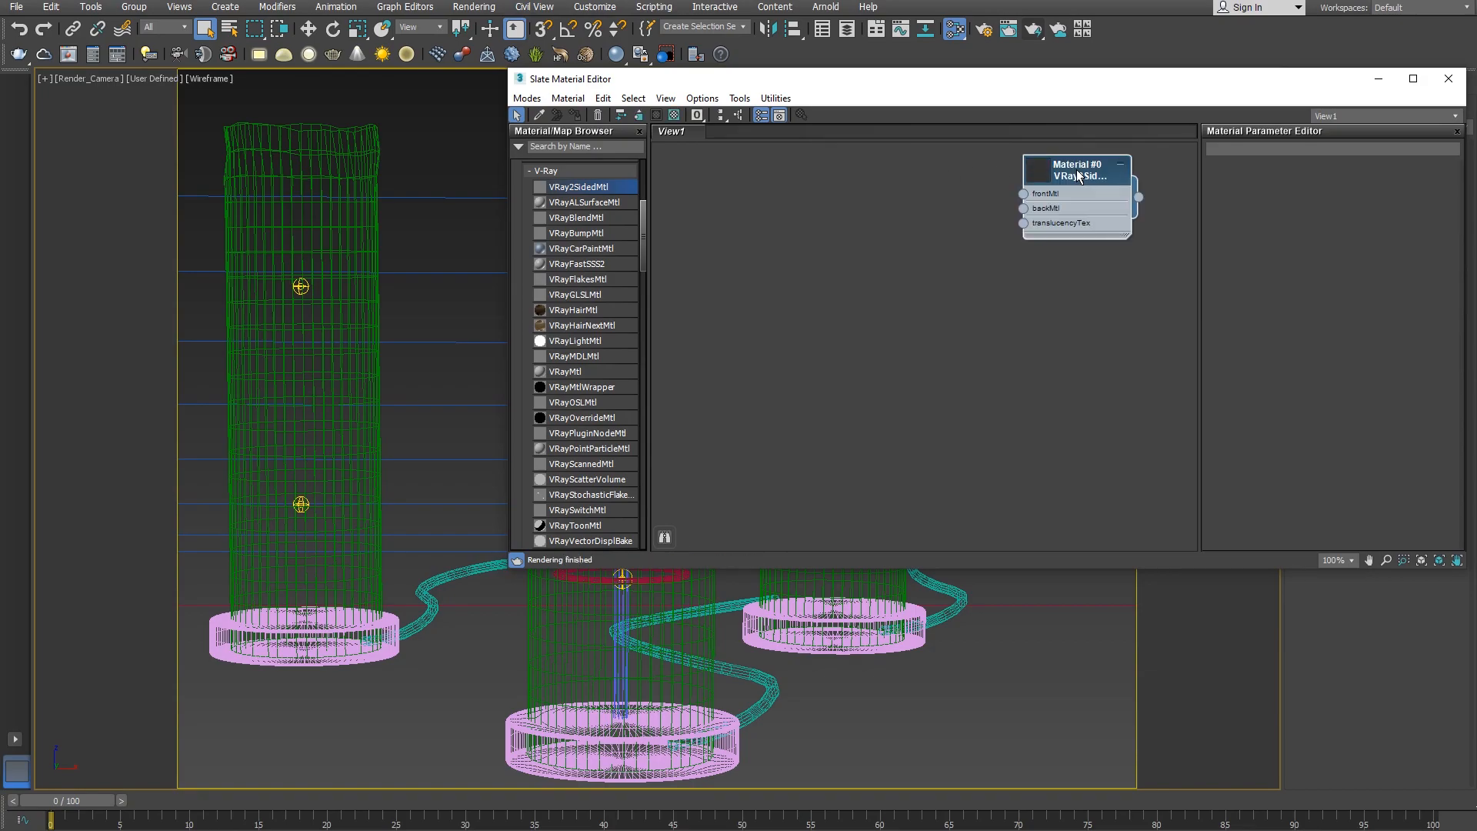
double_click(1081, 173)
click(1269, 150)
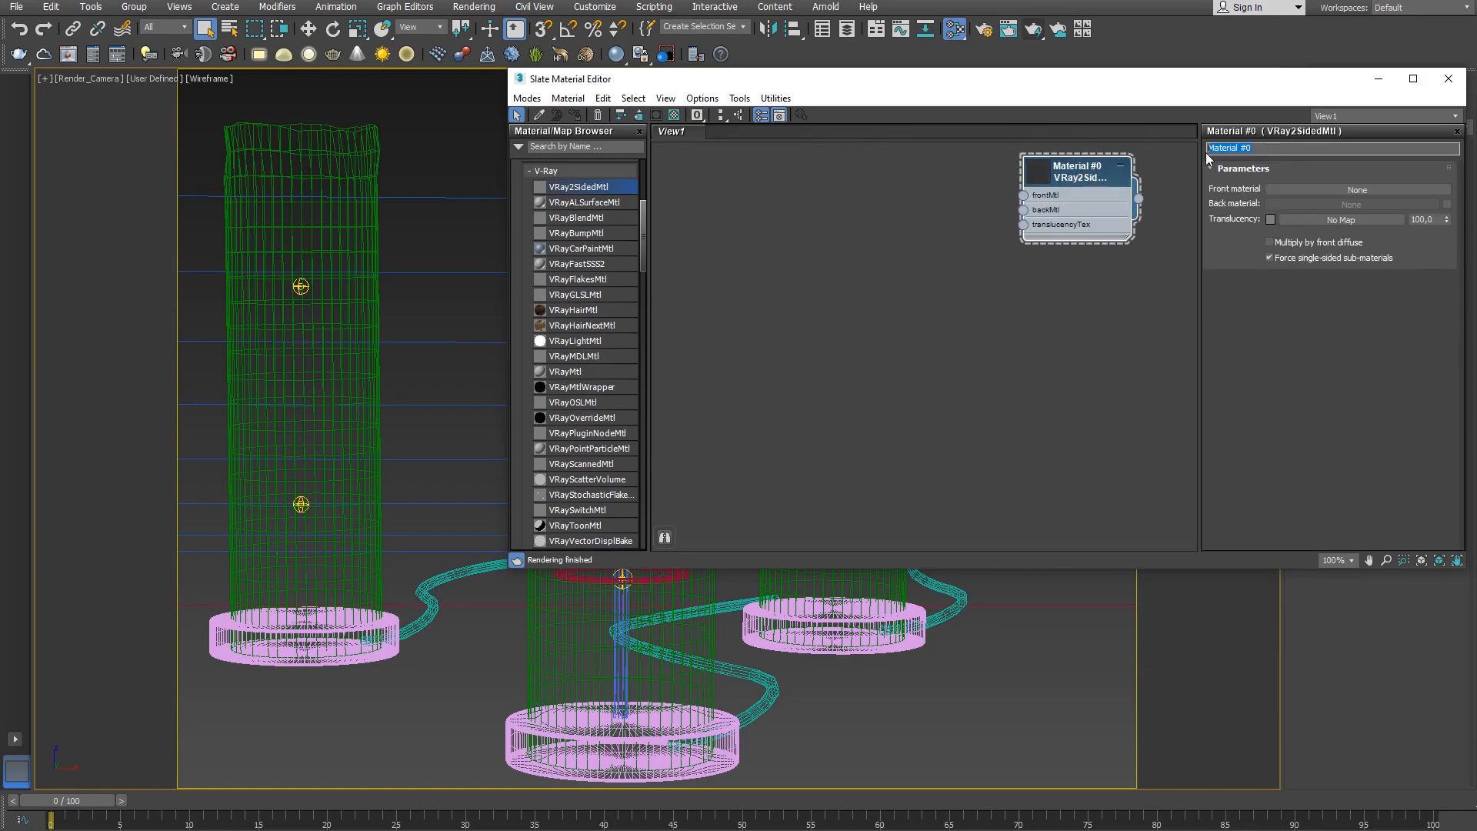
text(Paper_Lamp)
key(Return)
Assign the Paper_Lamp material to the three tall lampshade cylinders
click(352, 317)
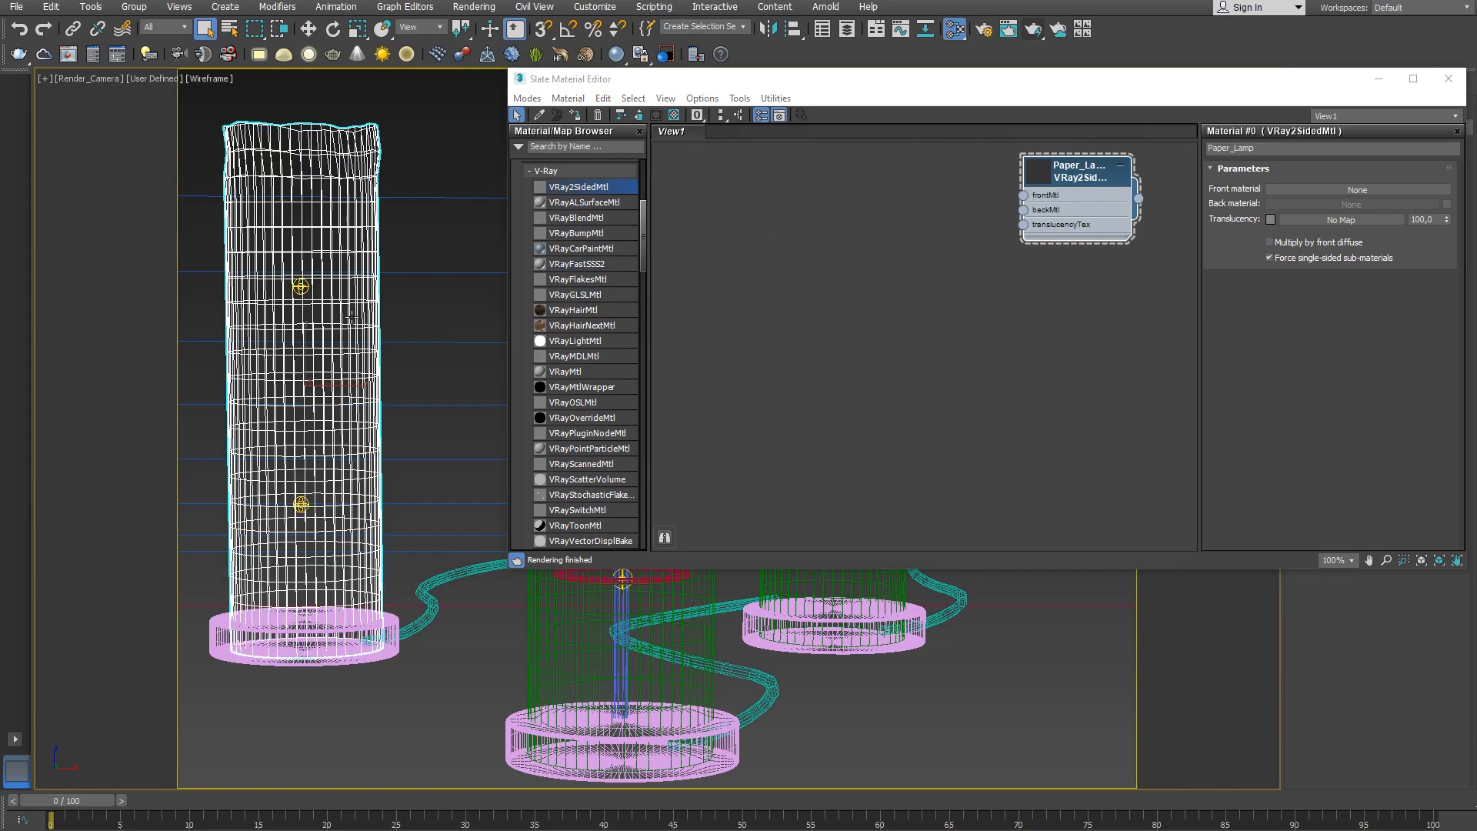
ctrl+click(576, 597)
ctrl+click(763, 591)
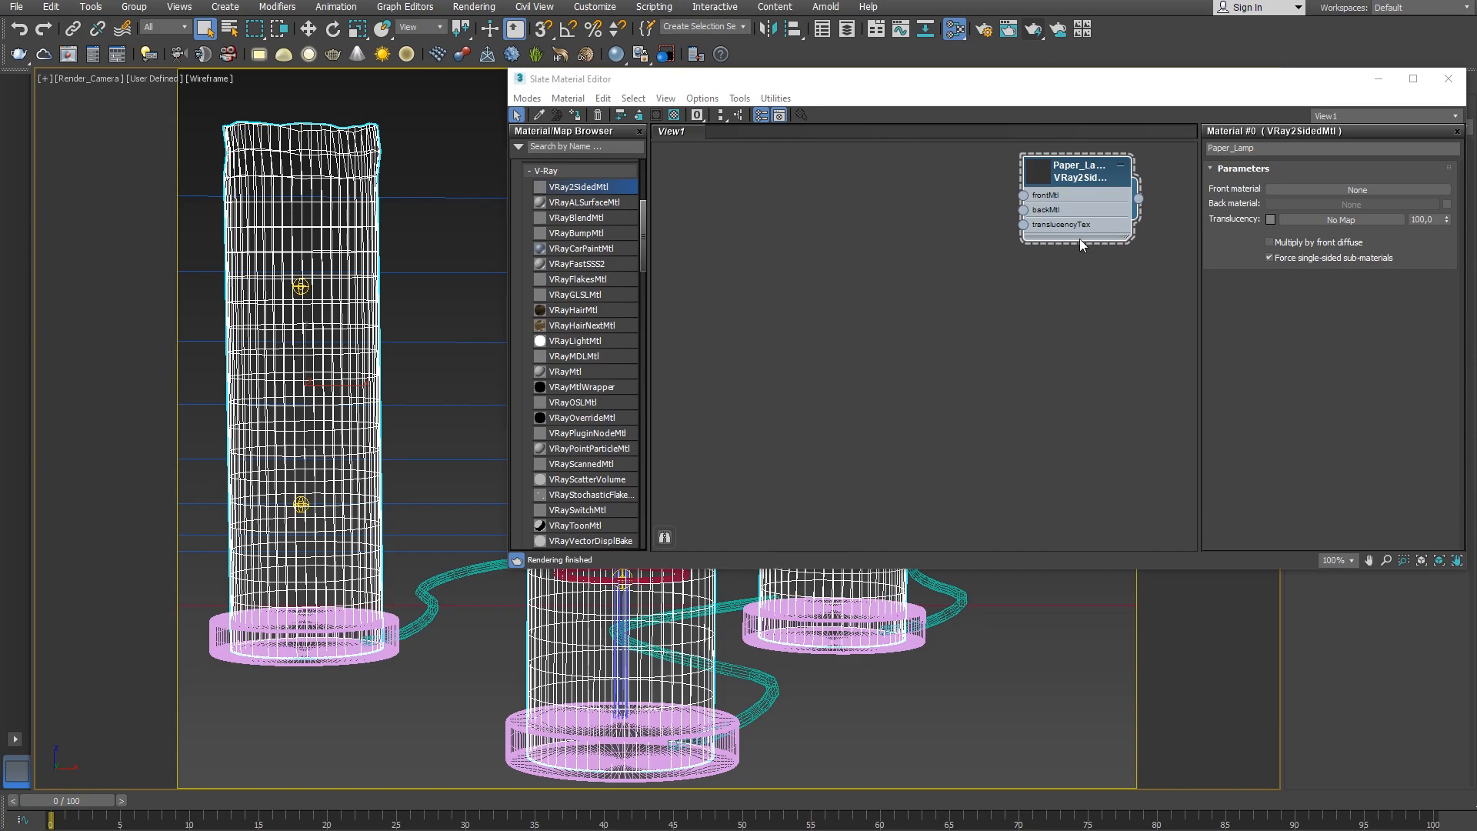
right_click(1110, 183)
click(1128, 205)
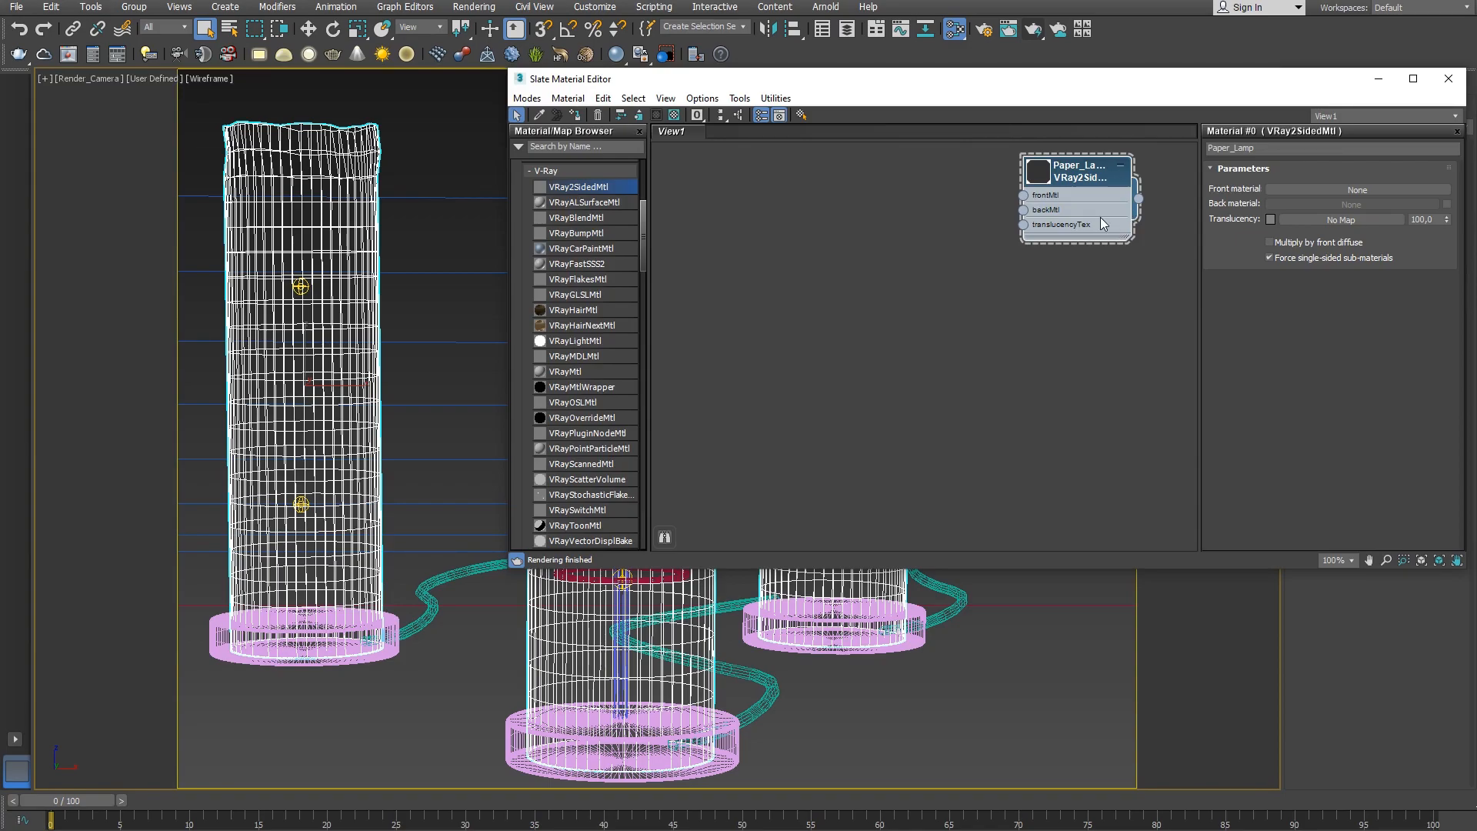
Add a VRayMtl named Front_Side and connect it to Paper_Lamp's frontMtl input
drag(602, 372, 708, 308)
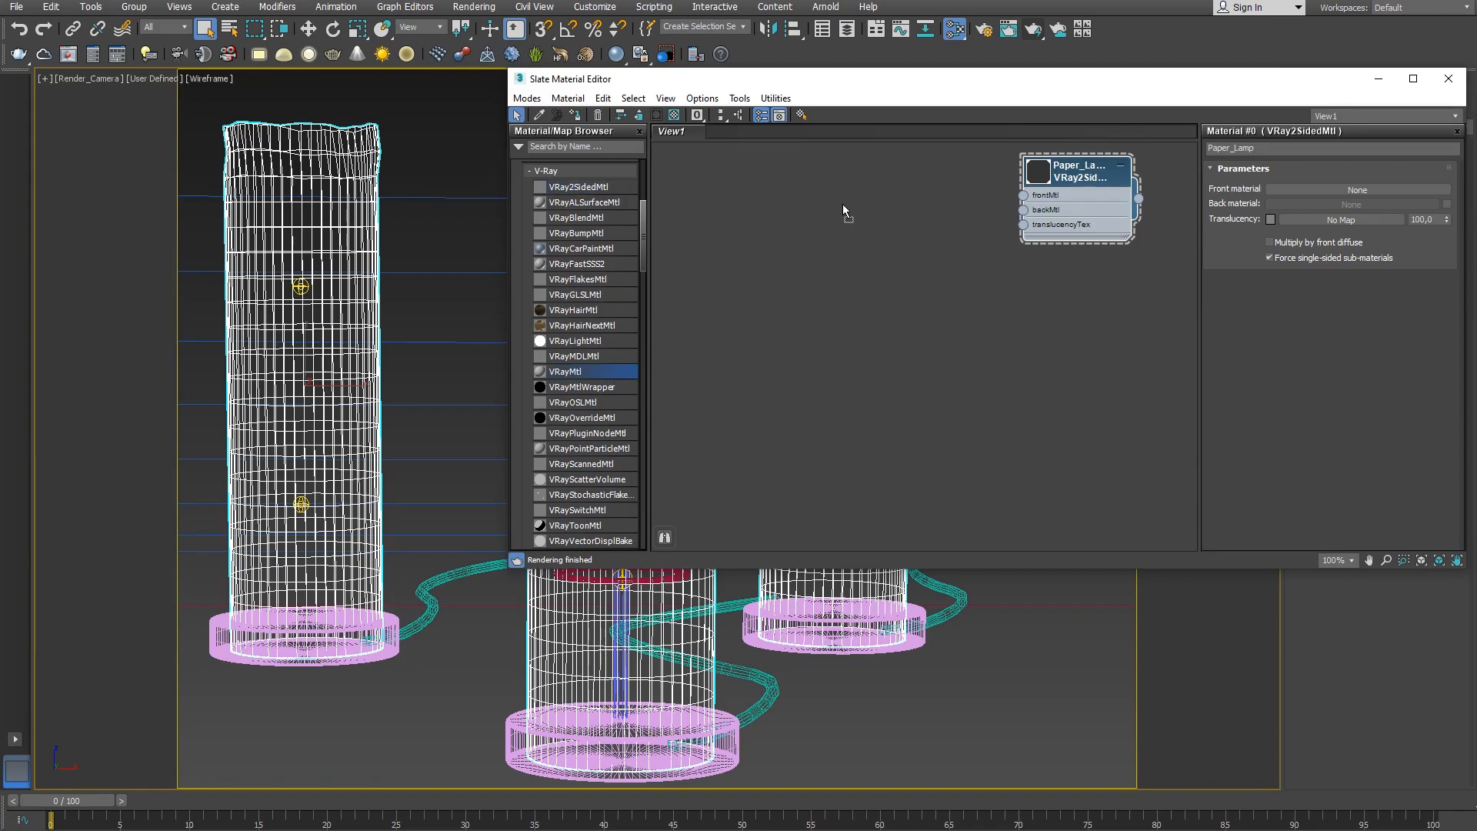
drag(895, 165, 894, 165)
double_click(894, 165)
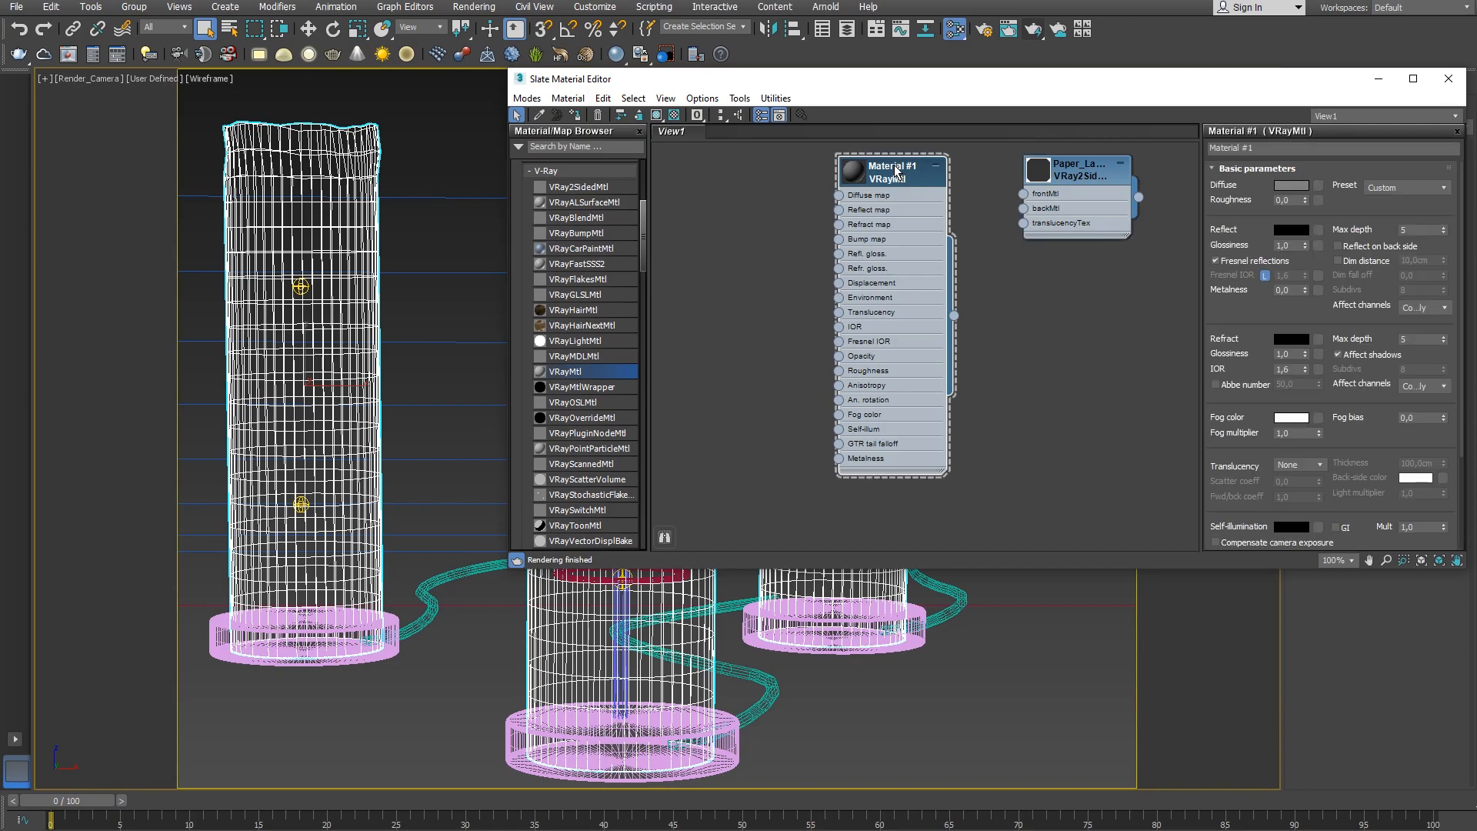
click(1211, 147)
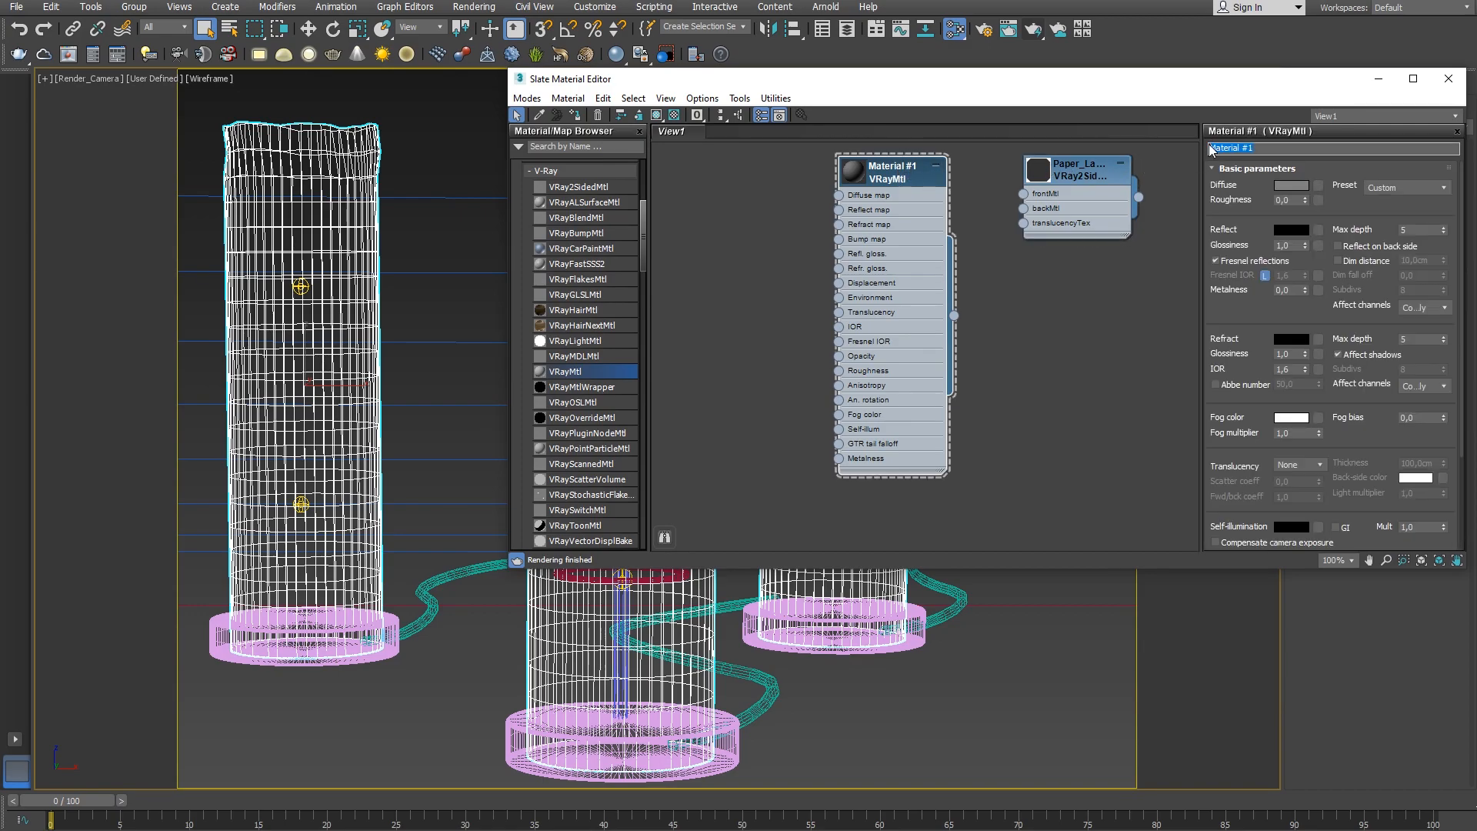
text(Front_Side)
drag(954, 312, 1024, 197)
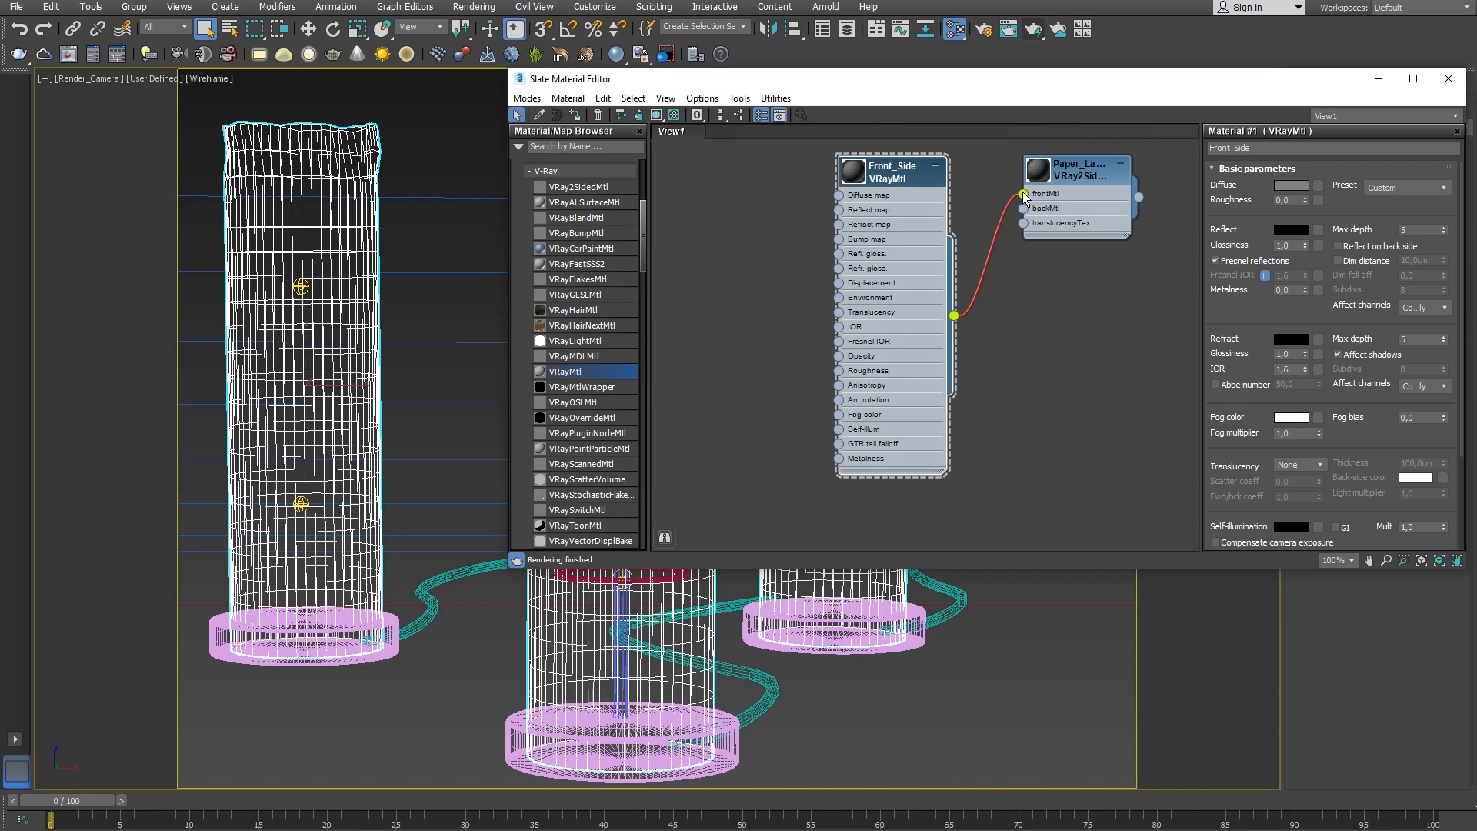
Add a Bitmap map using the paper_01 image and connect it to Front_Side's diffuse map
scroll(643, 263, down, 6)
click(579, 337)
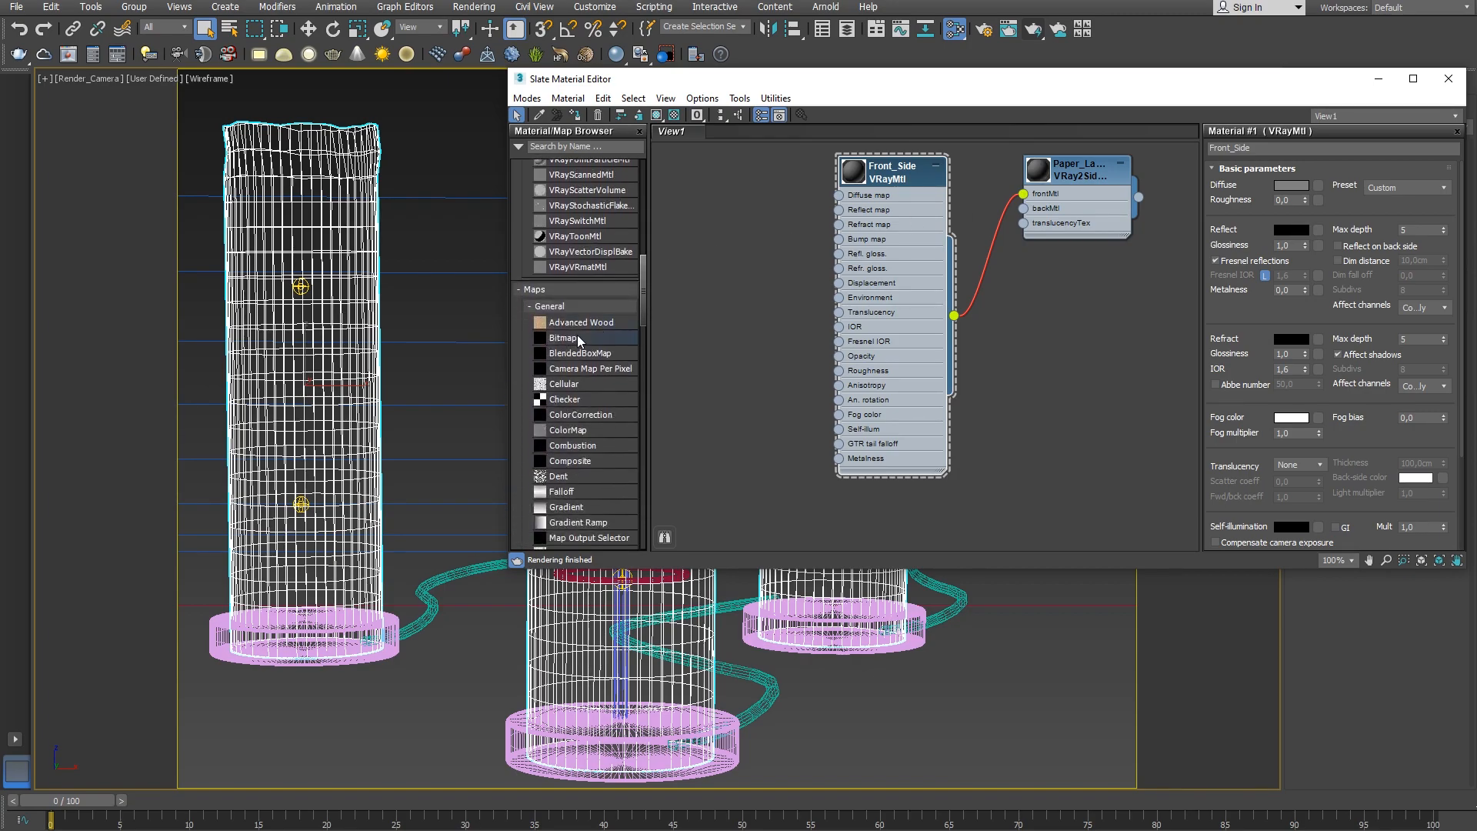
click(710, 181)
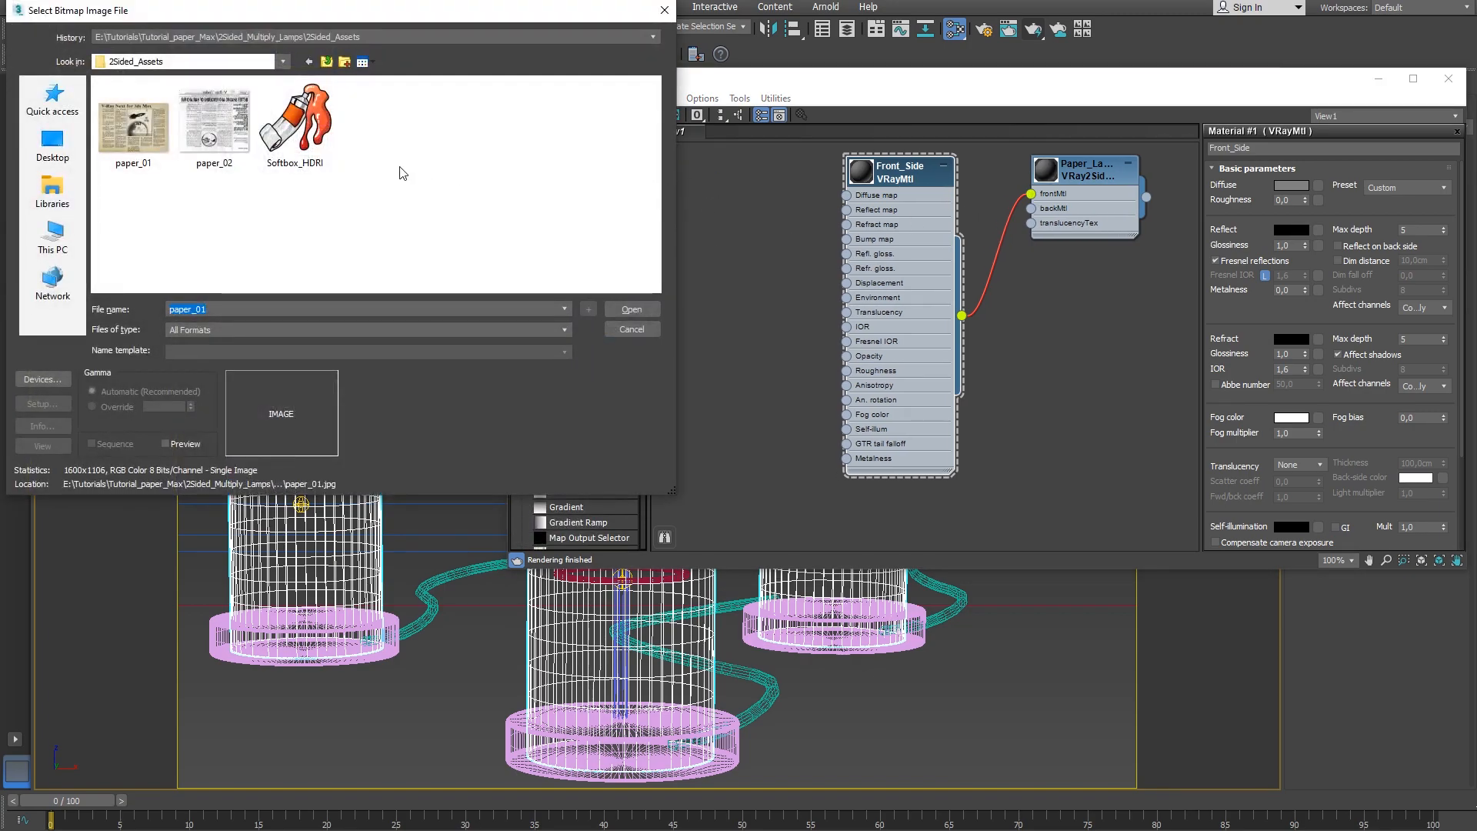
double_click(156, 152)
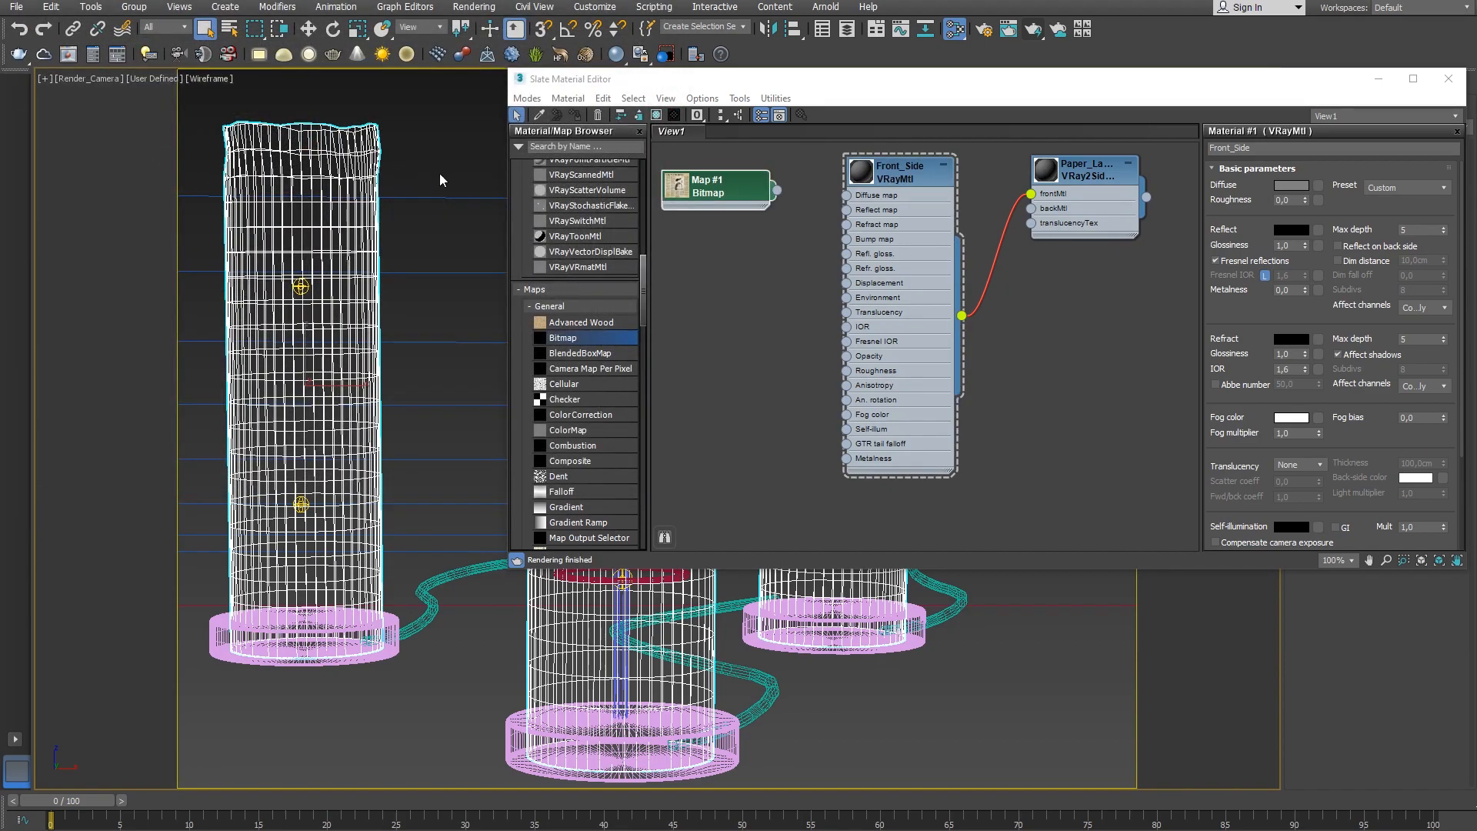
drag(775, 190, 847, 195)
Connect a new Noise map to Front_Side's bump map and hide the material's unused slots
drag(645, 303, 647, 340)
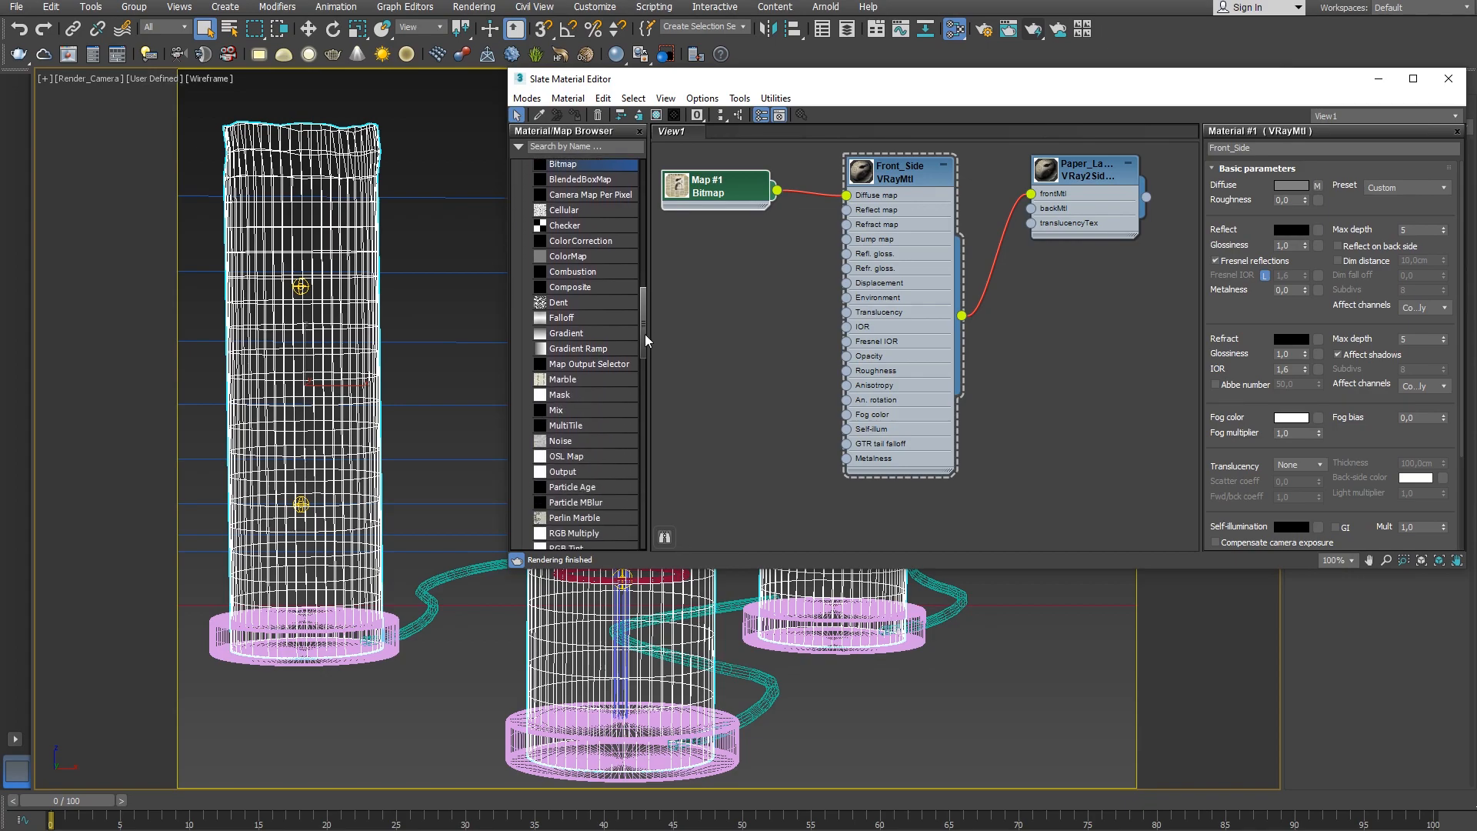
drag(562, 442, 848, 239)
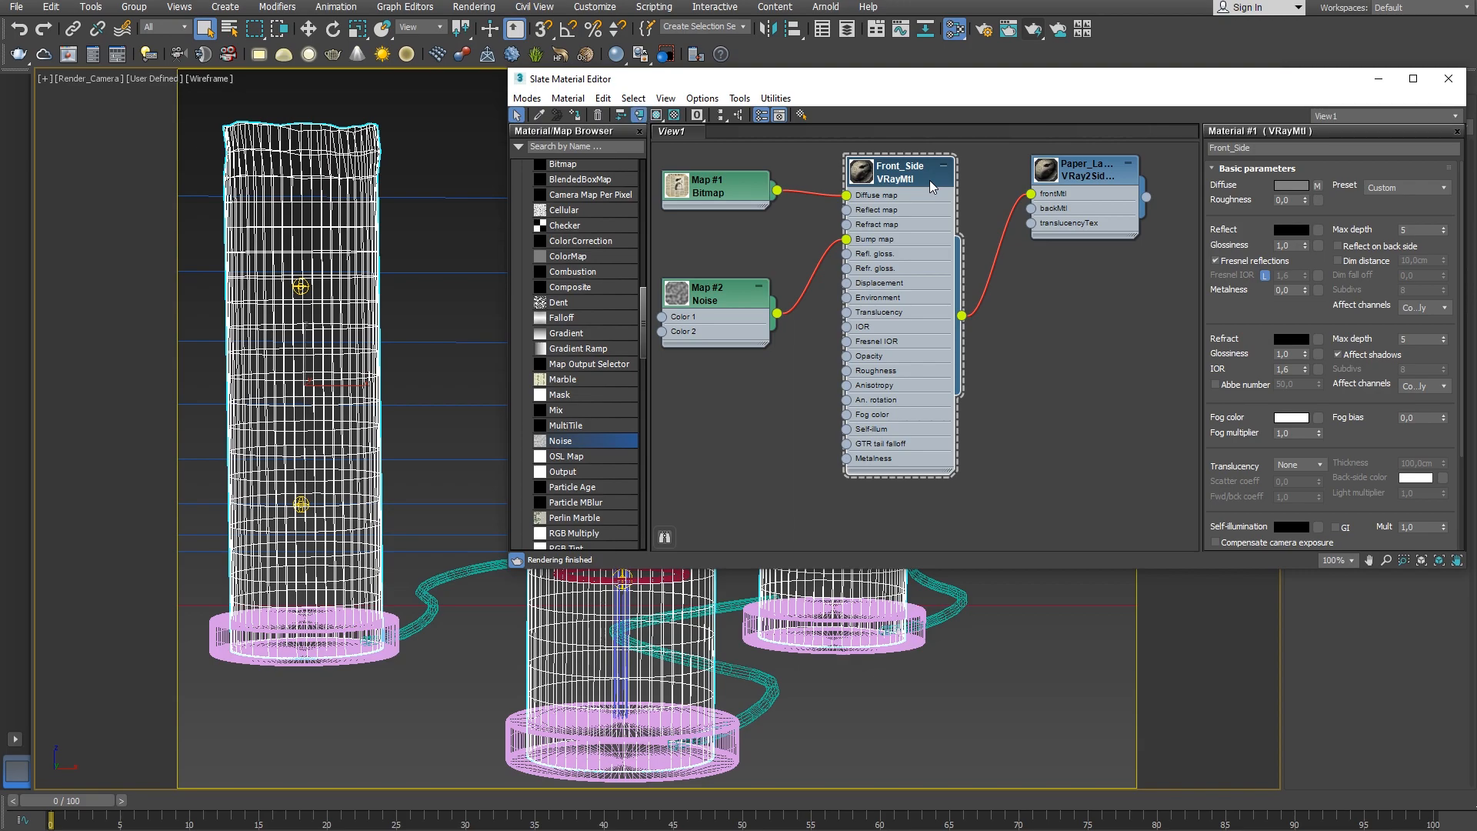
key(h)
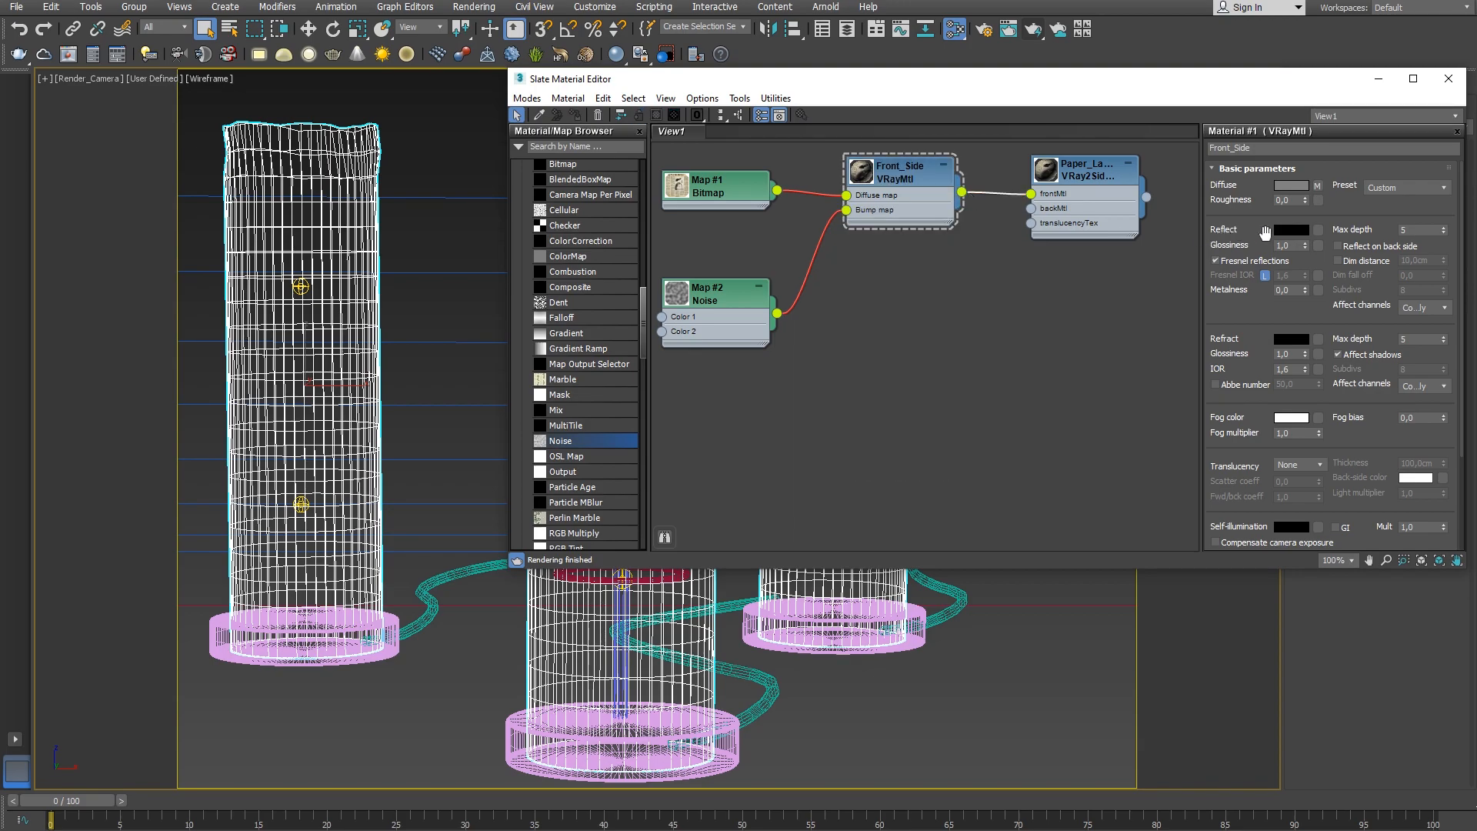
Give Front_Side a grey reflection colour of value 106 and a reflection glossiness of 0,7
click(1292, 231)
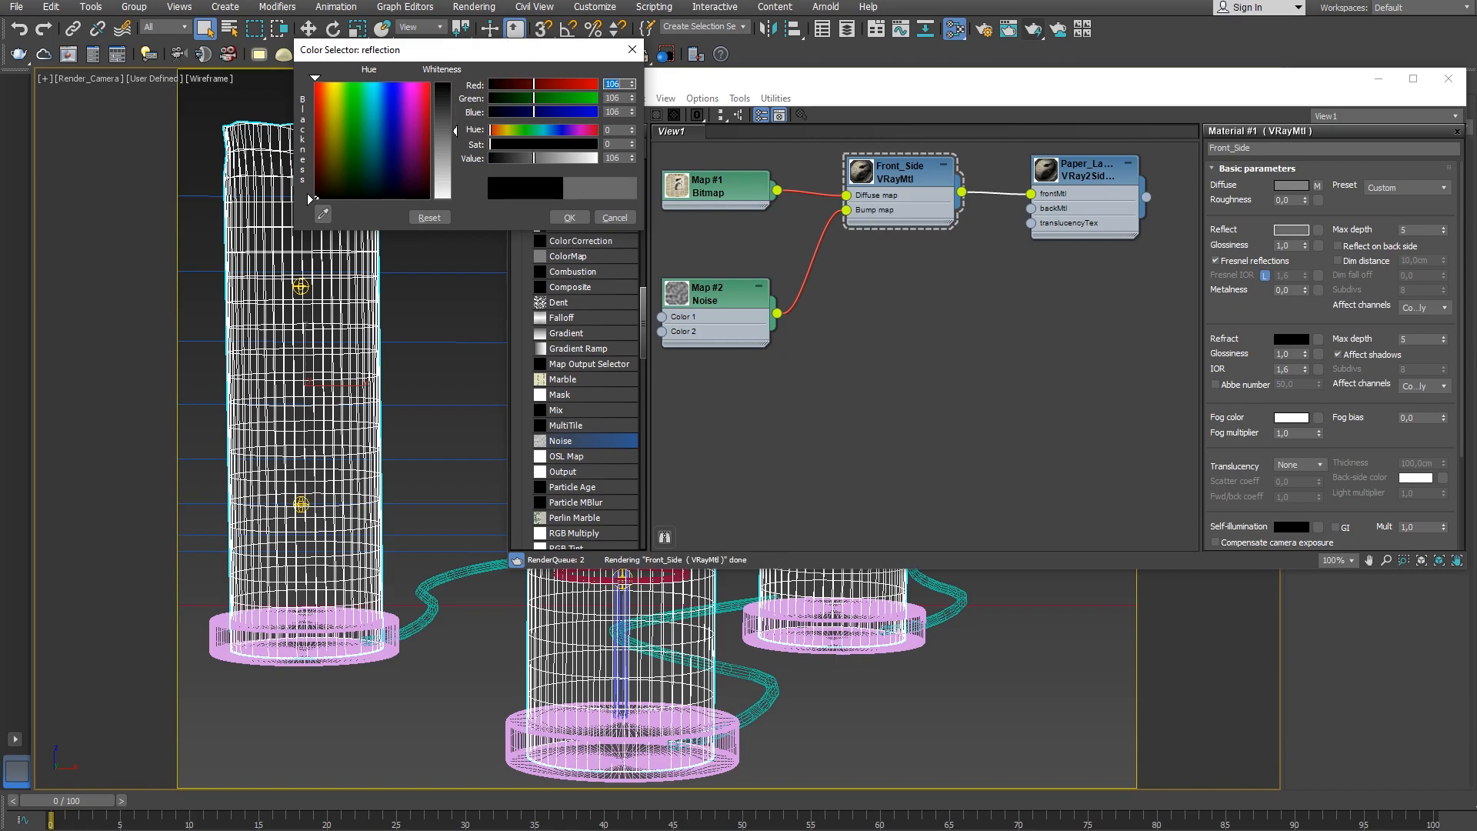
drag(455, 83, 463, 133)
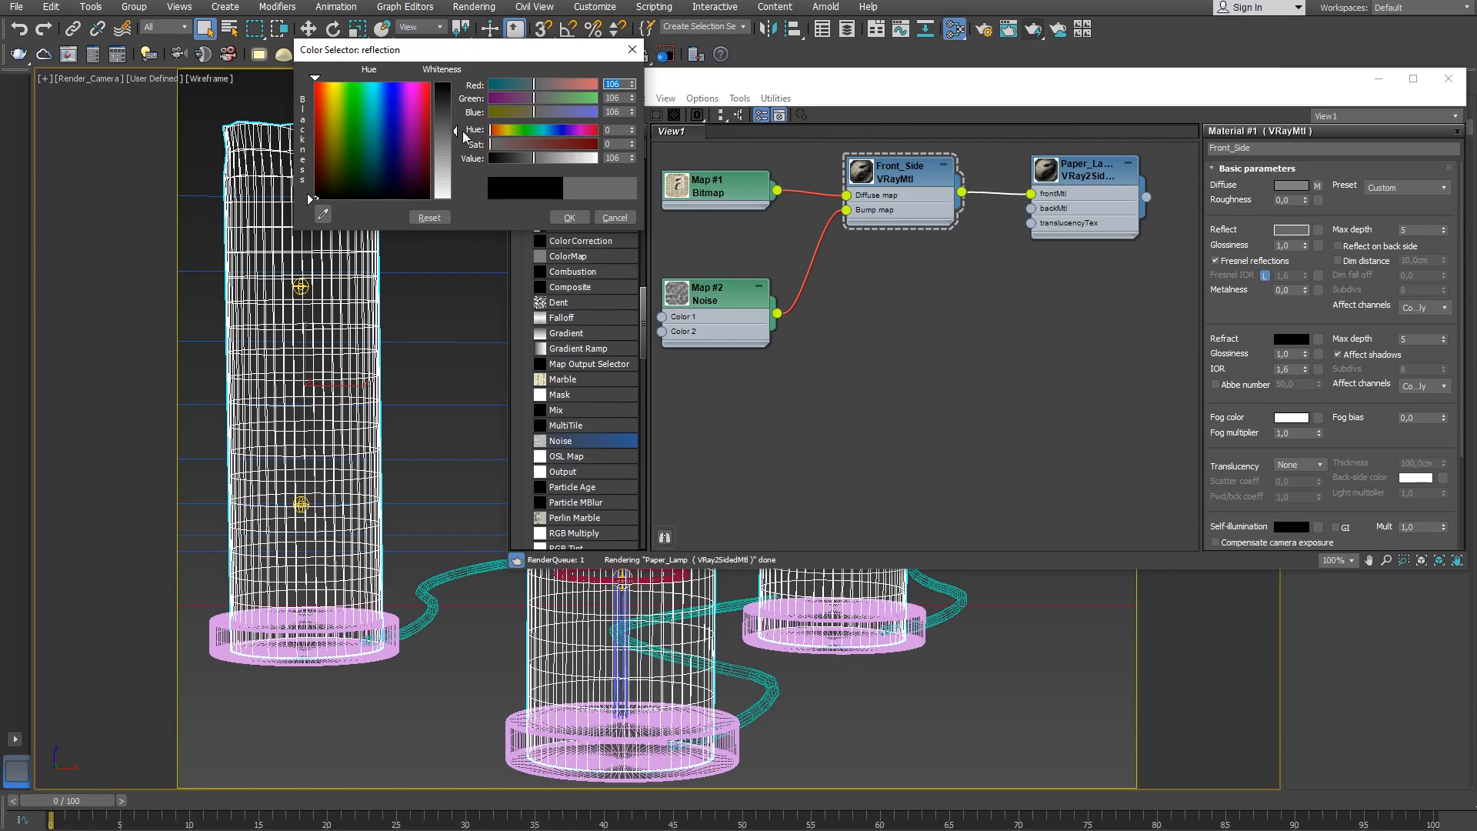
click(570, 218)
click(1282, 246)
text(0,7)
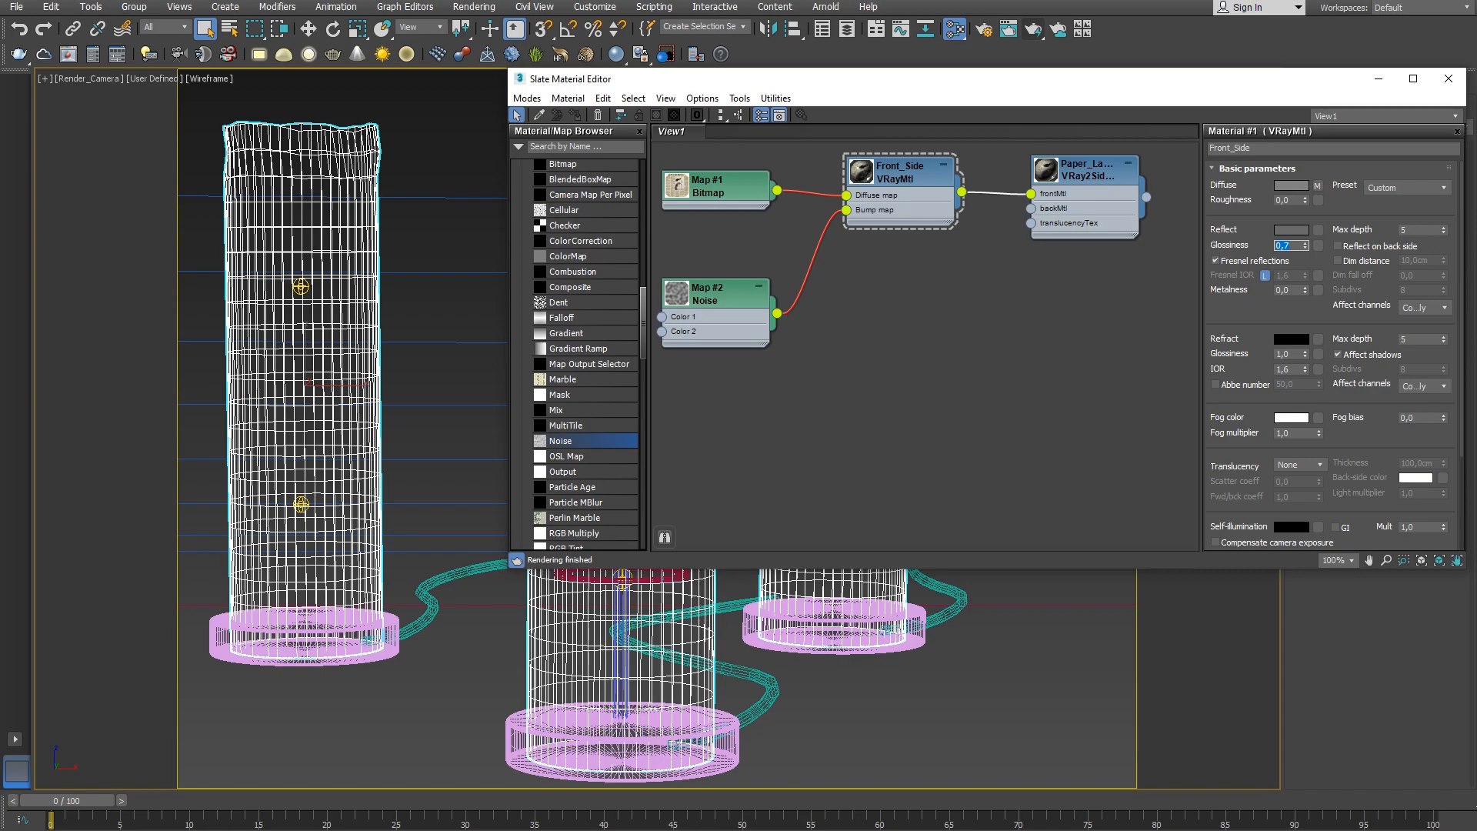
Bring up the V-Ray frame buffer and start an interactive render of the lamps
right_click(465, 291)
click(490, 467)
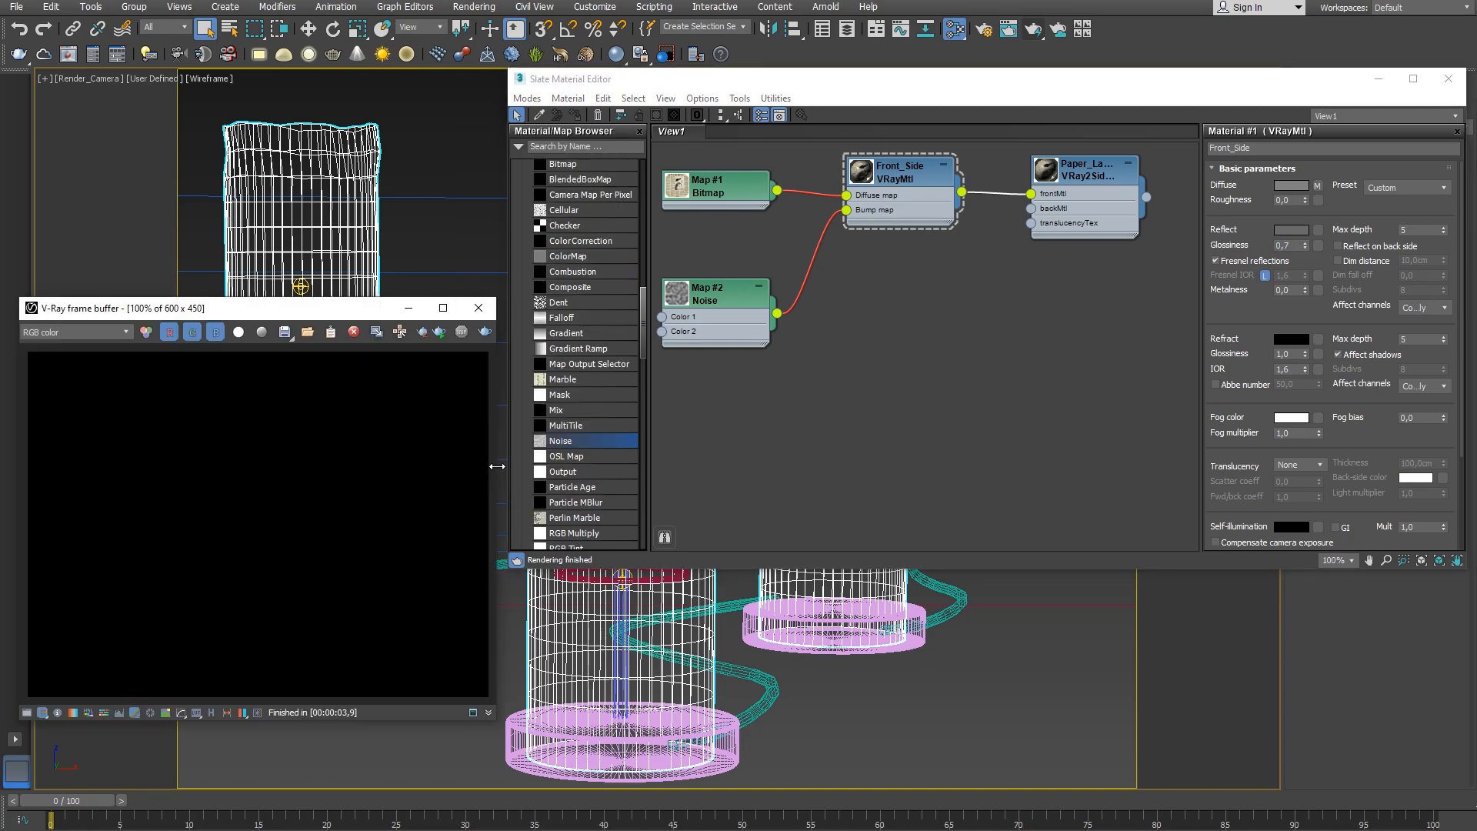
click(437, 334)
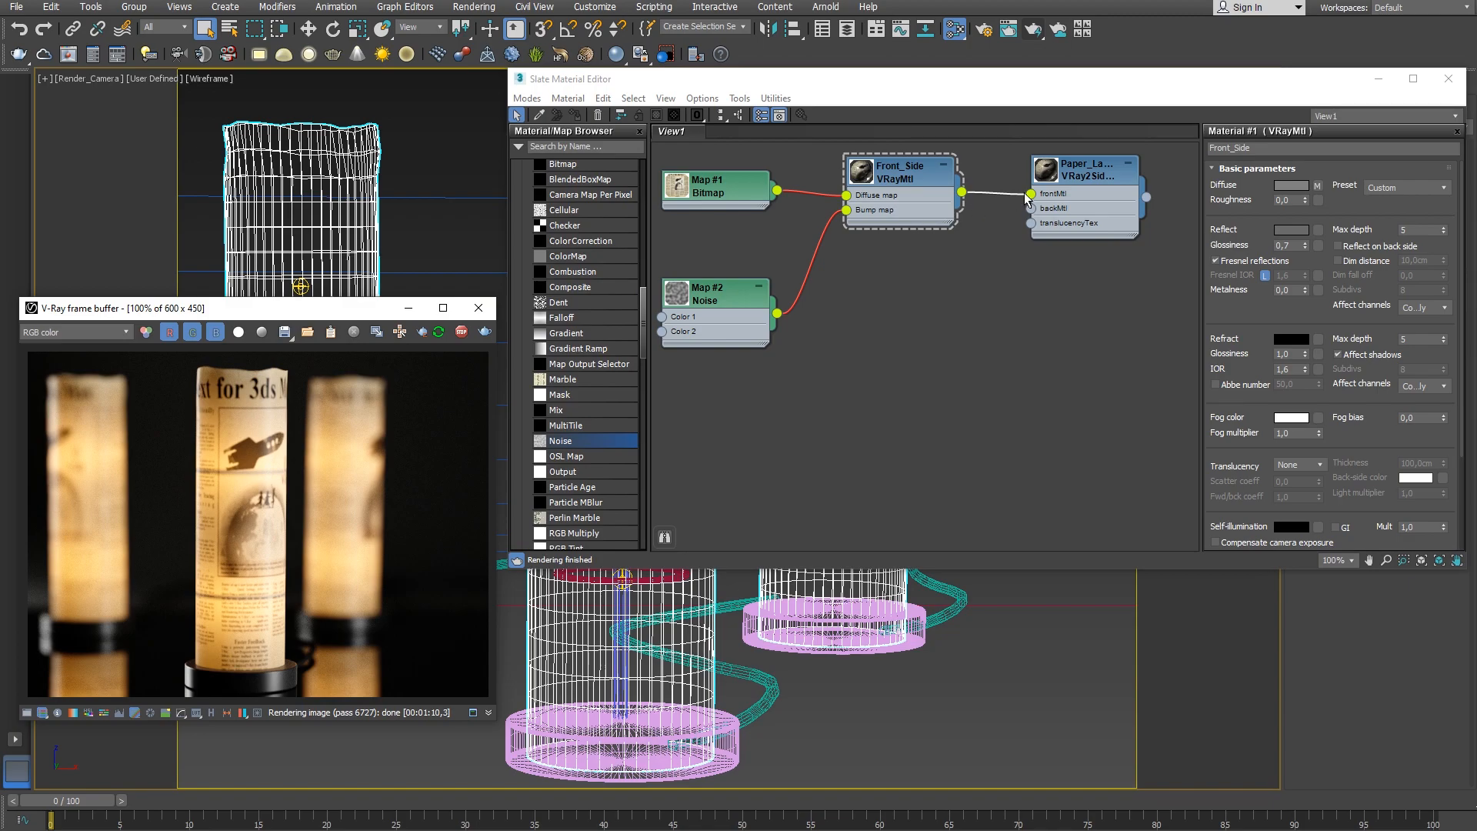
Test Paper_Lamp's translucency colour at black and at white, and settle on a mid grey of about 121
click(1073, 182)
click(1270, 219)
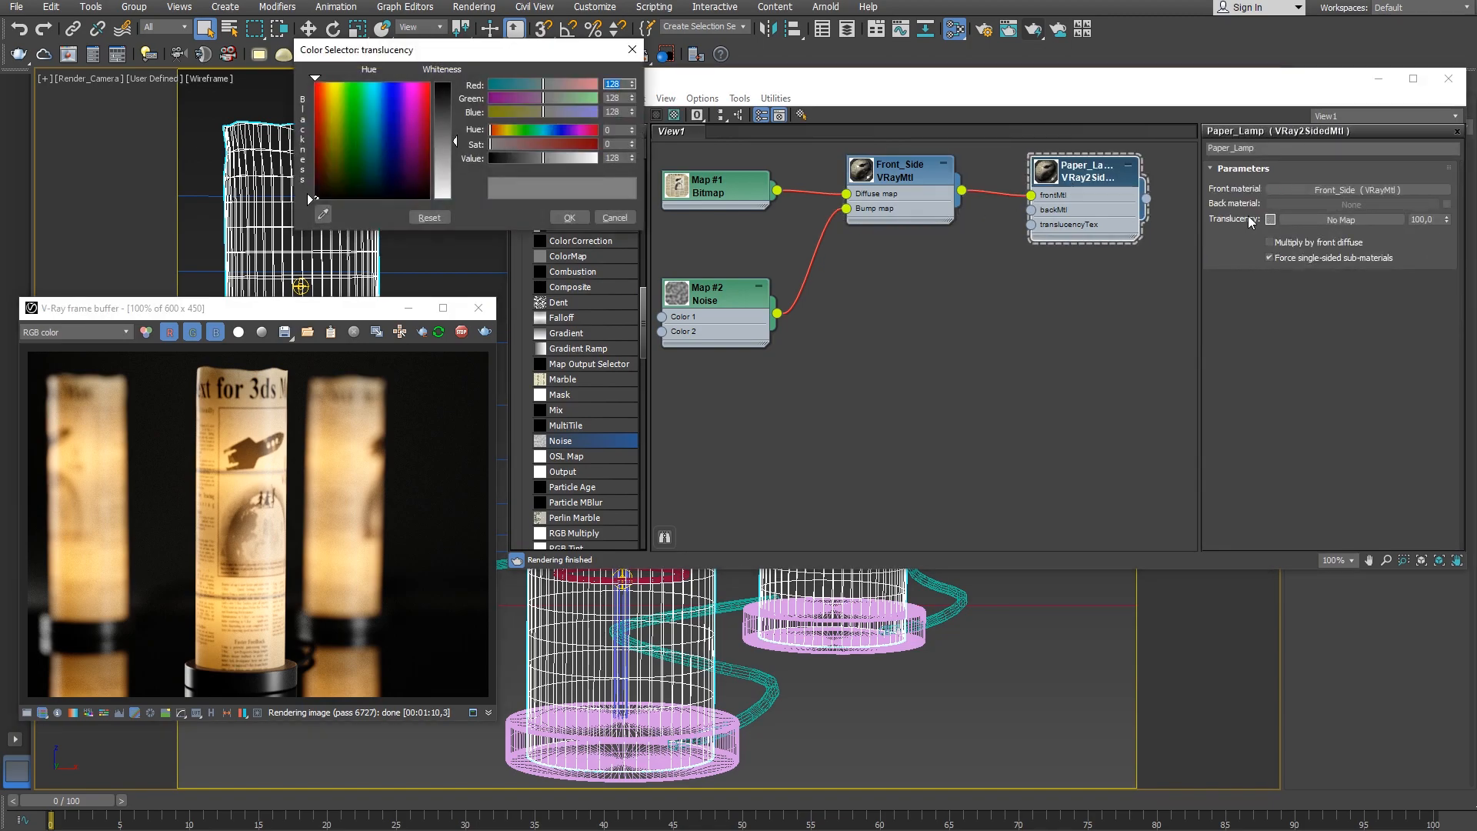
drag(454, 140, 452, 85)
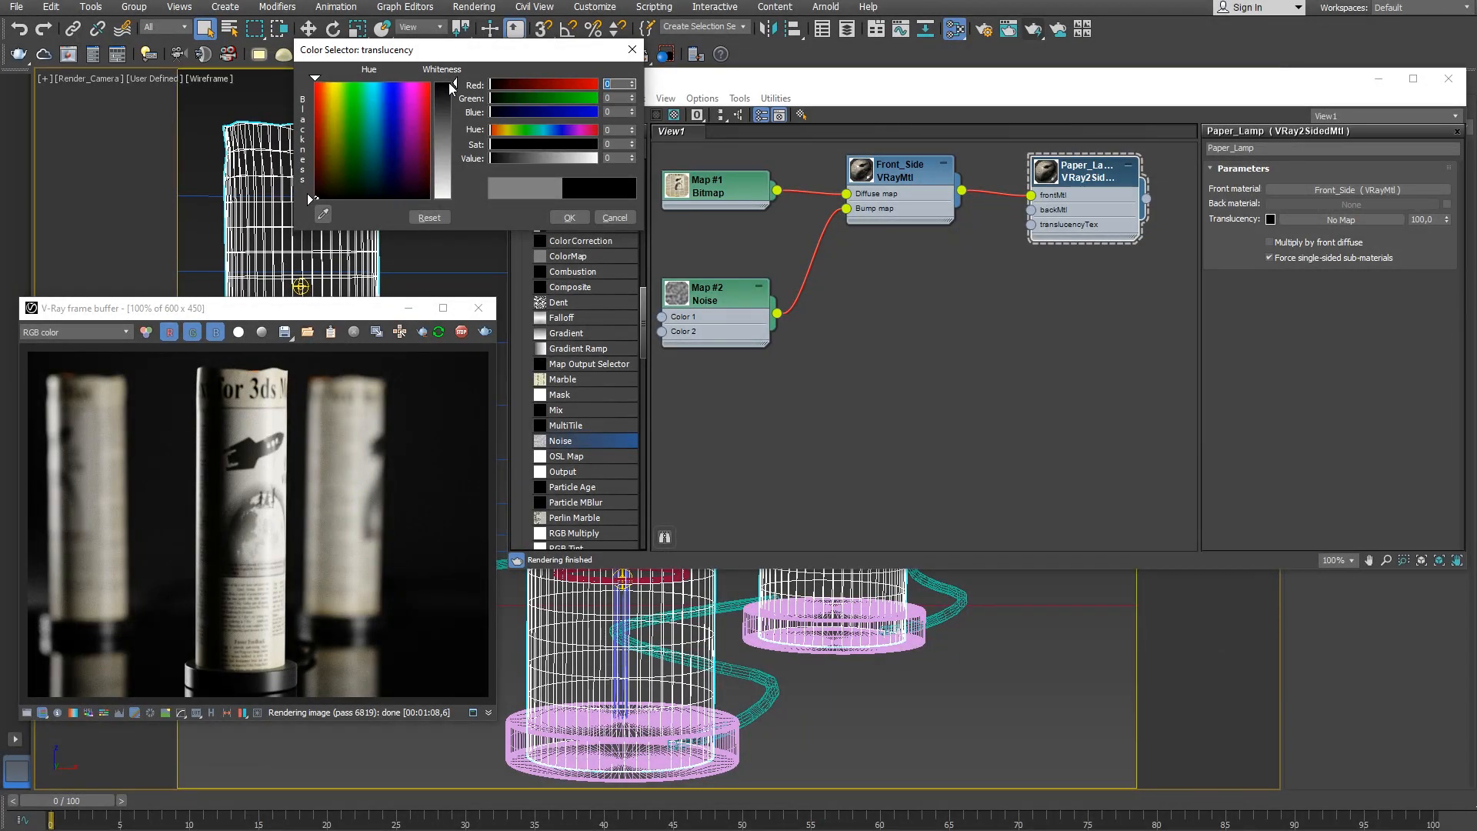
drag(452, 86, 461, 198)
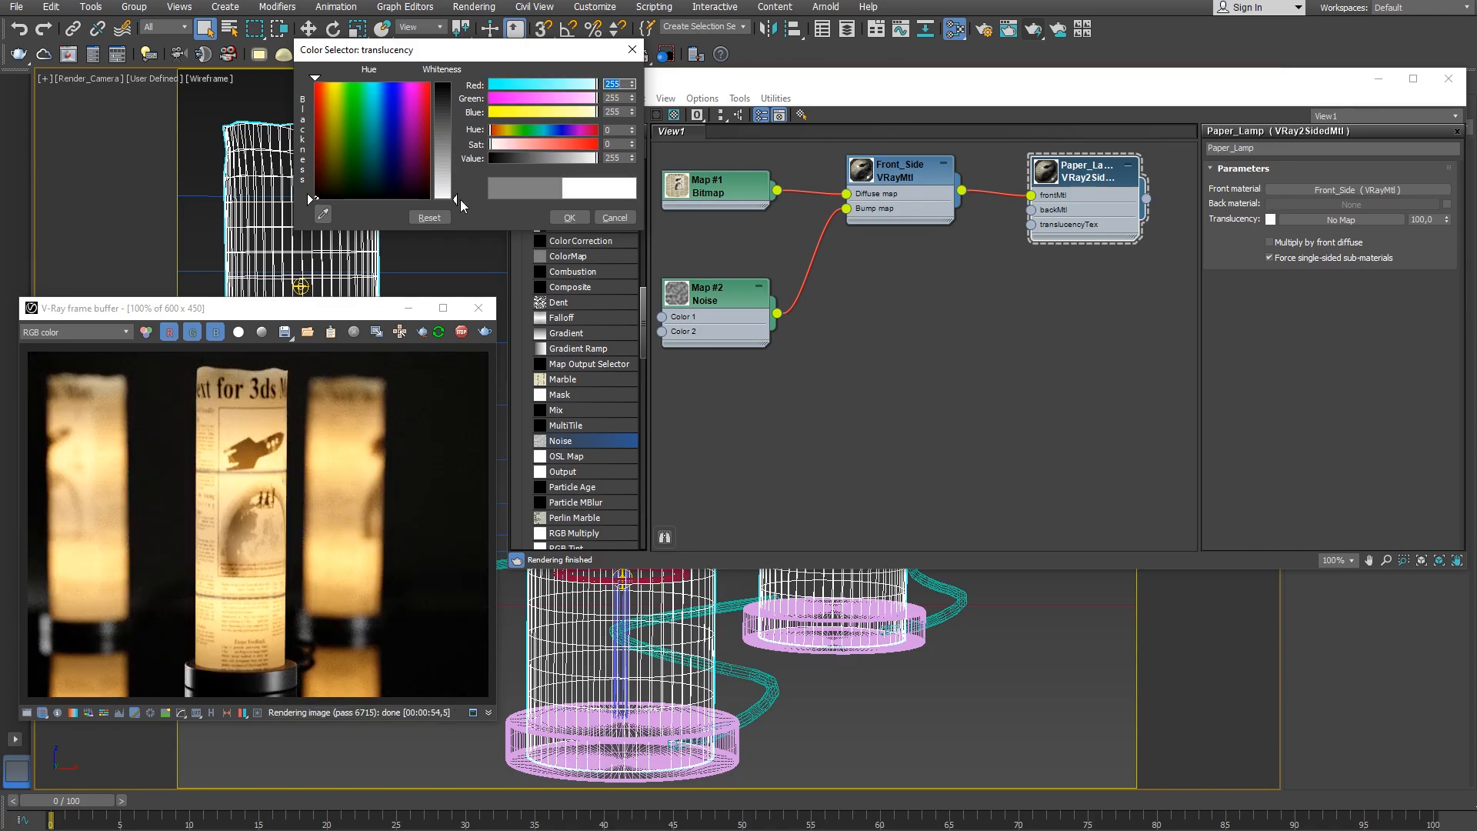
click(455, 199)
drag(456, 198, 463, 138)
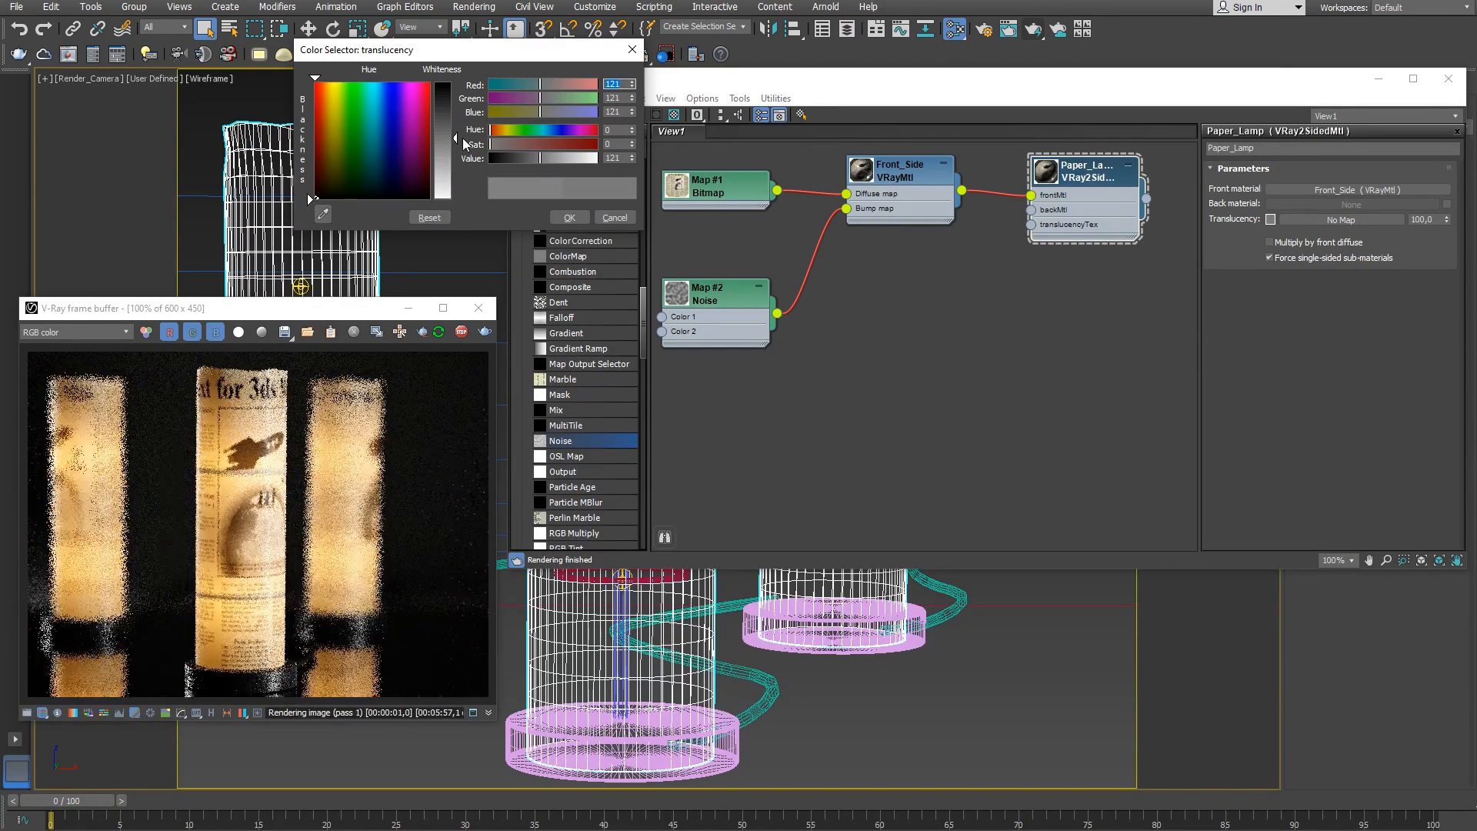
click(578, 219)
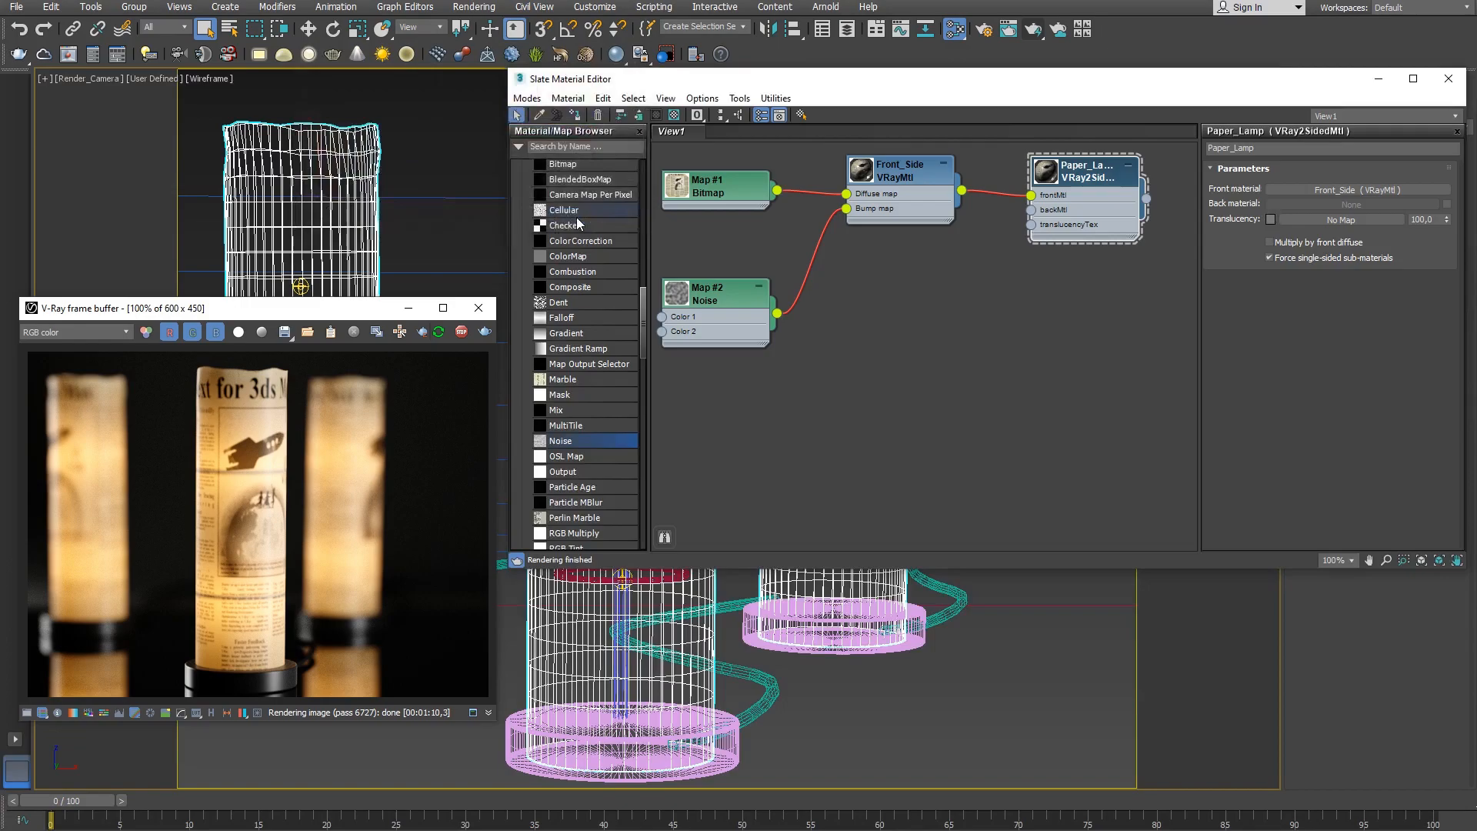
Add a second VRayMtl below Front_Side and name it Back_Side
drag(644, 297, 661, 196)
drag(560, 470, 867, 288)
double_click(920, 279)
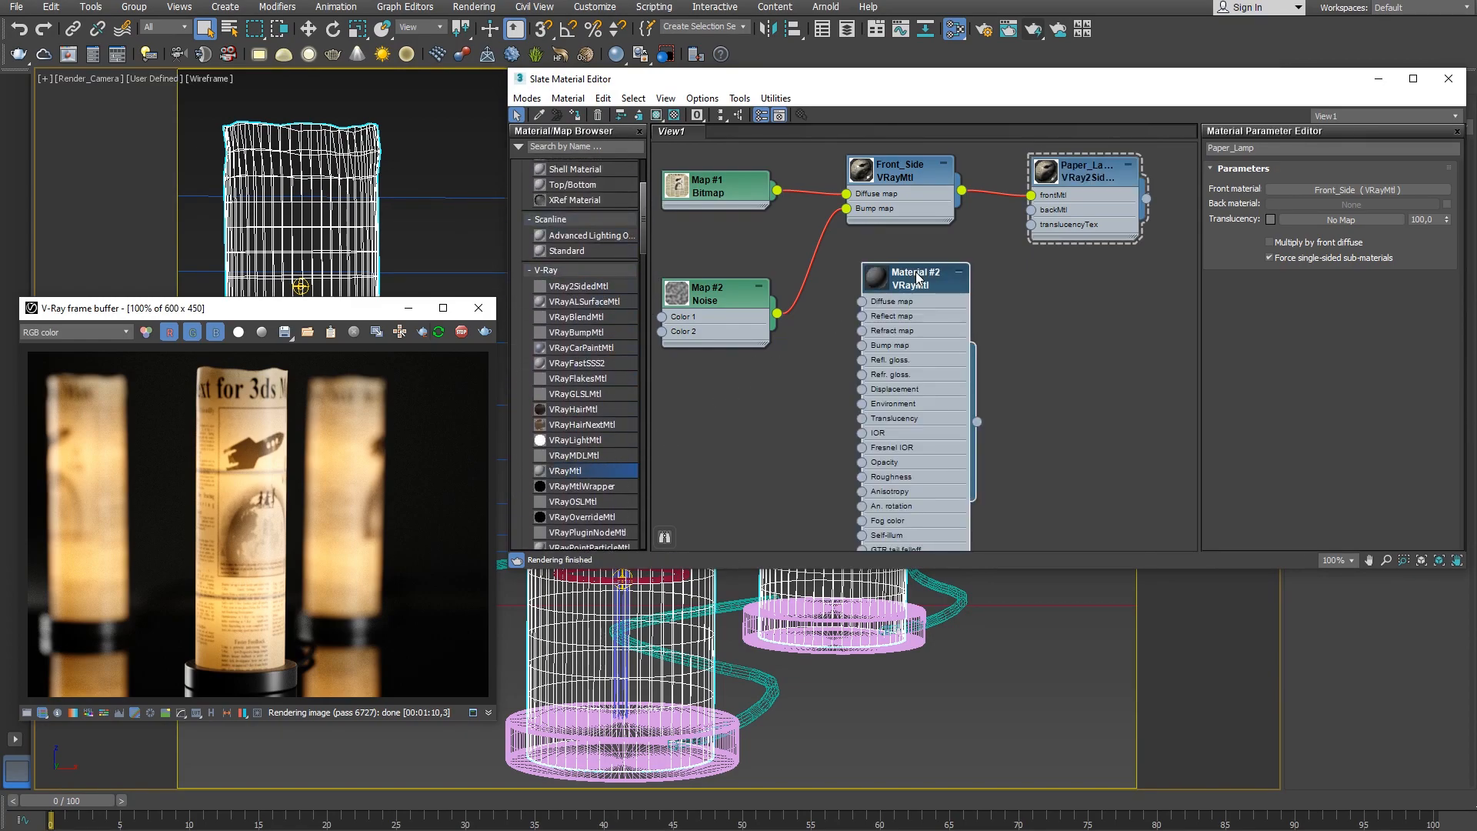
click(1223, 148)
text(Back_)
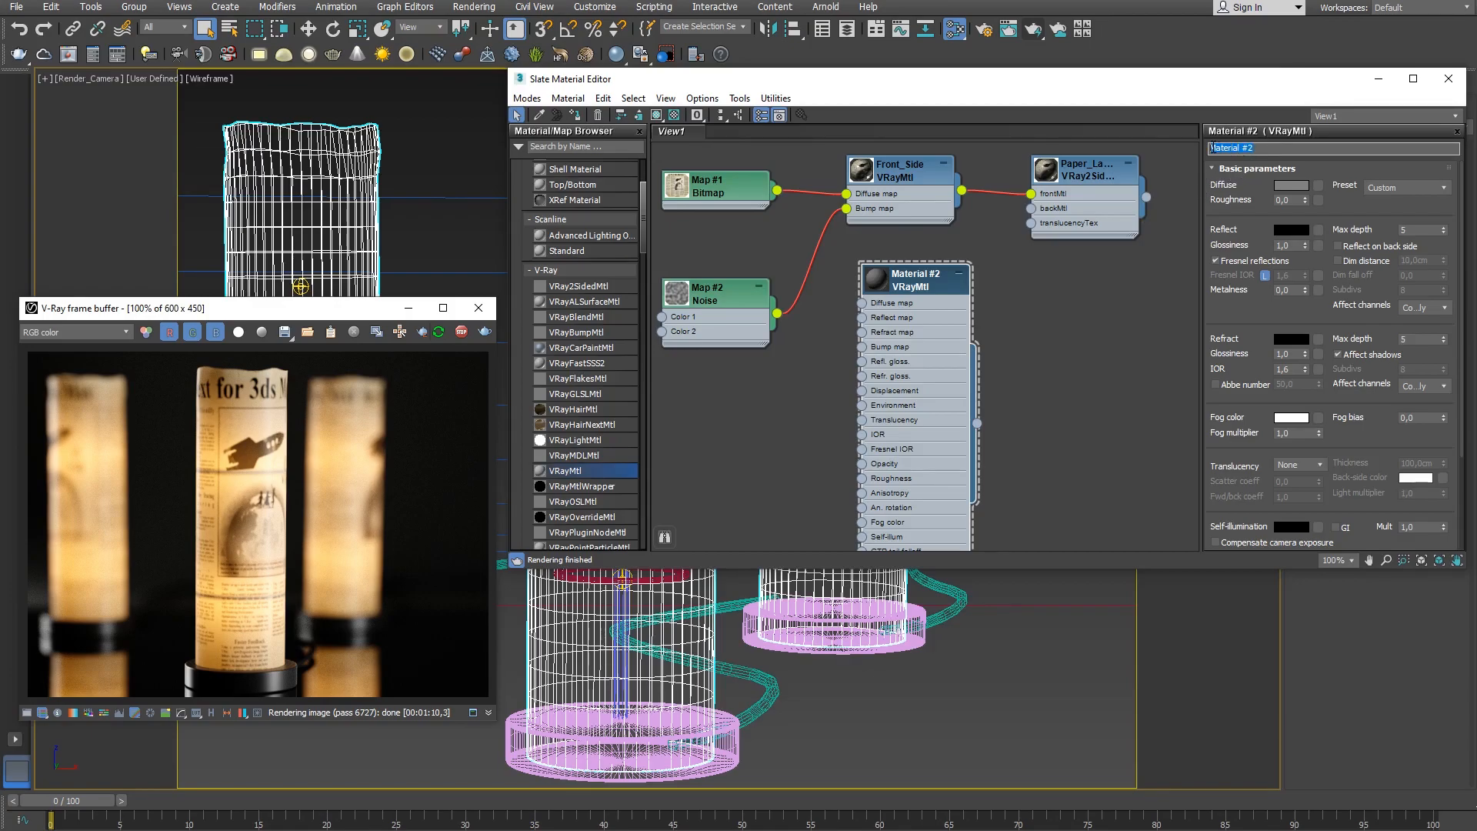
text(Side)
Enable the back material of Paper_Lamp and connect Back_Side to its backMtl input
click(1105, 175)
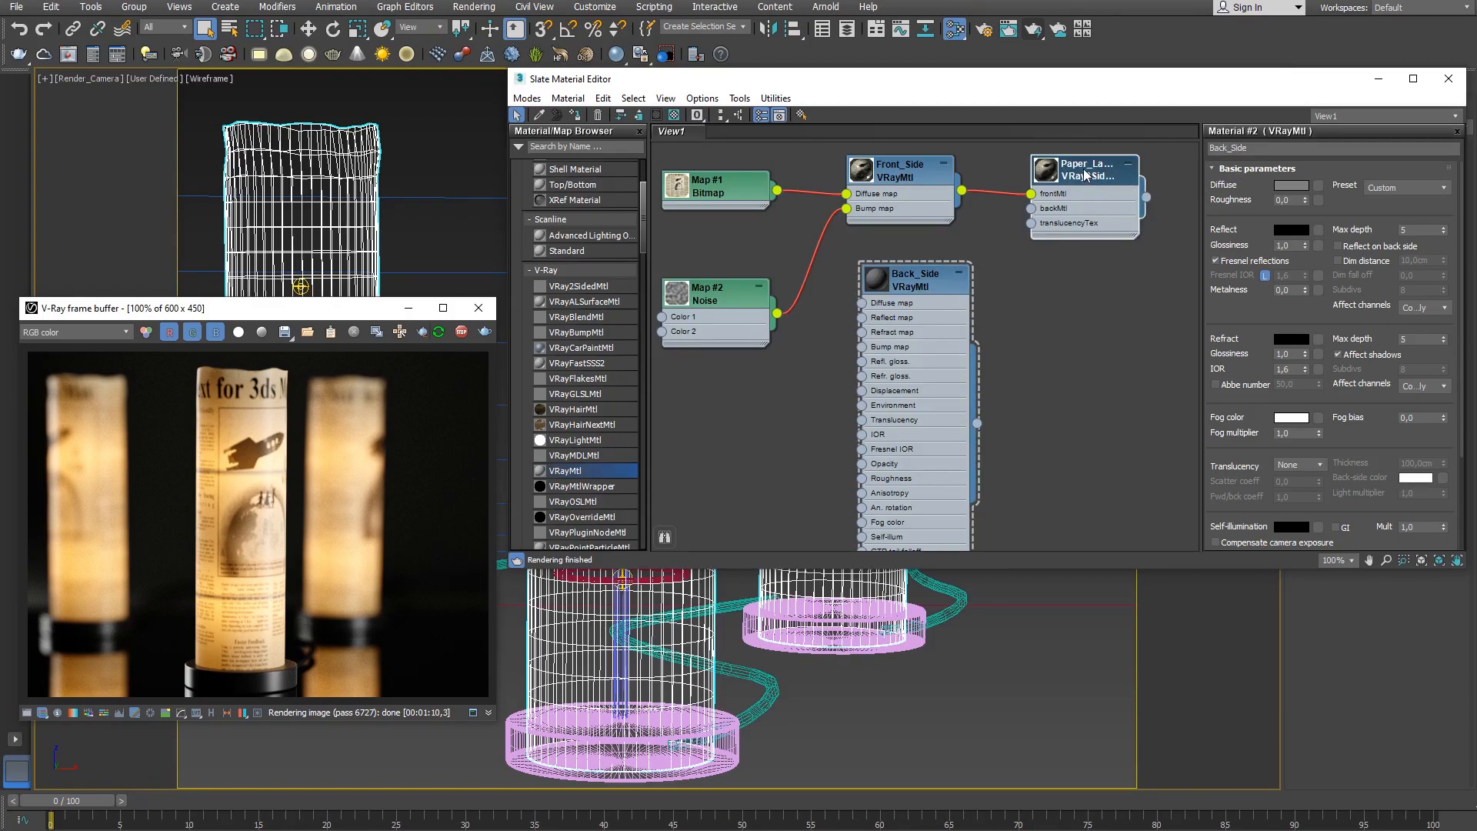
double_click(1085, 175)
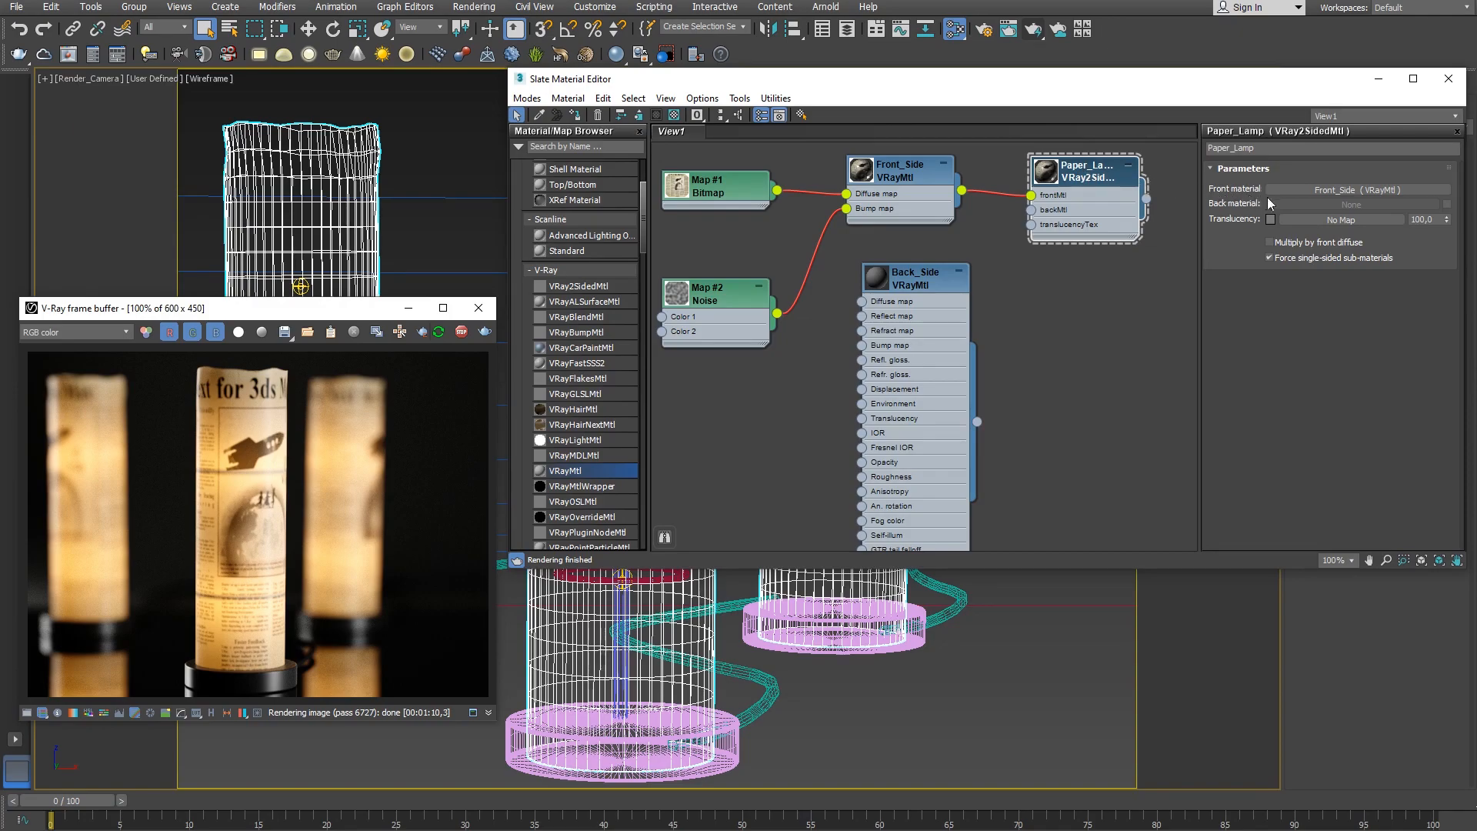
click(1447, 205)
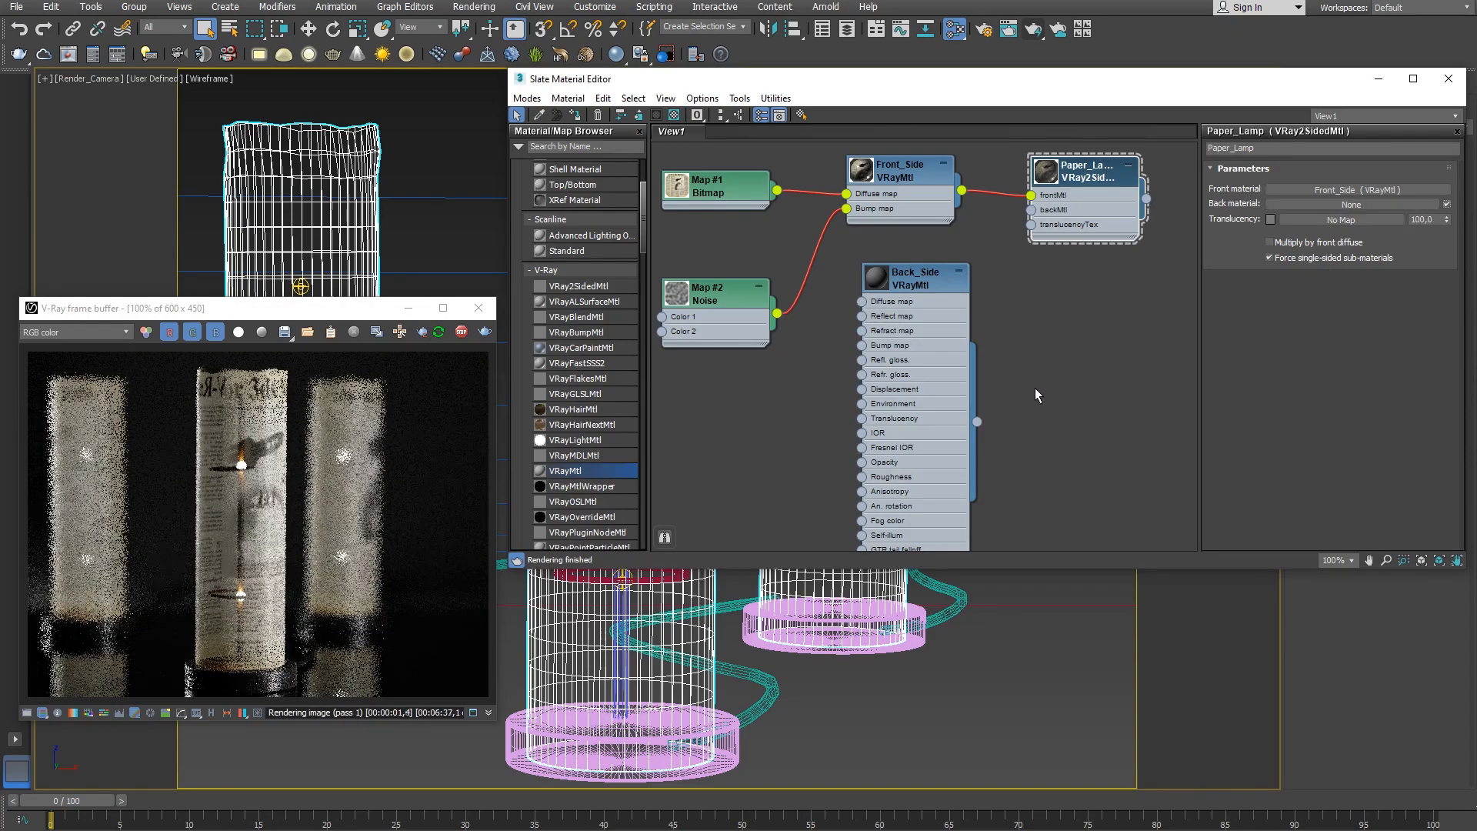
drag(978, 422, 1031, 210)
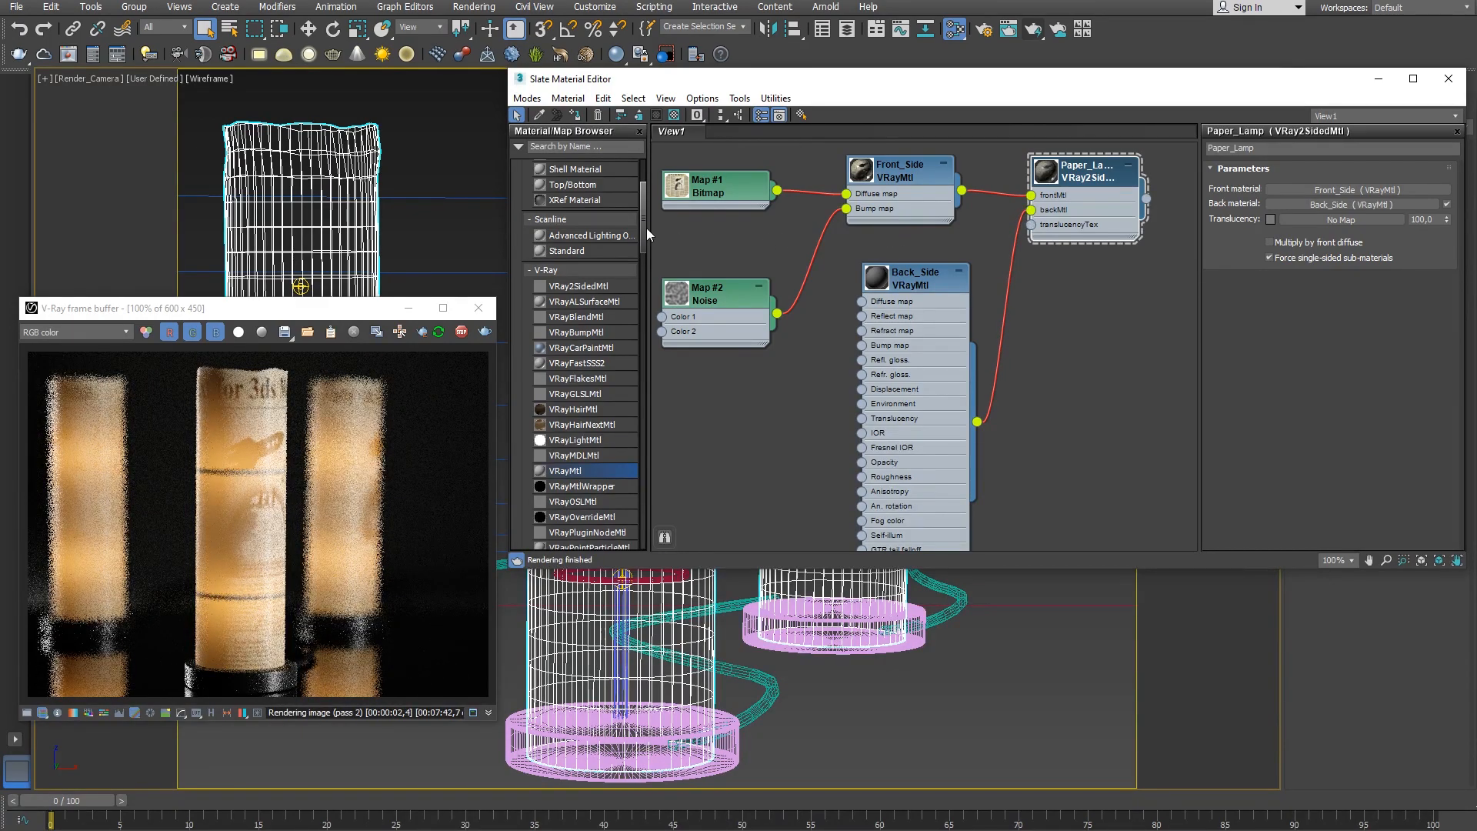
Add a Bitmap map using the paper_02 image and connect it to Back_Side's diffuse map
drag(645, 233, 643, 301)
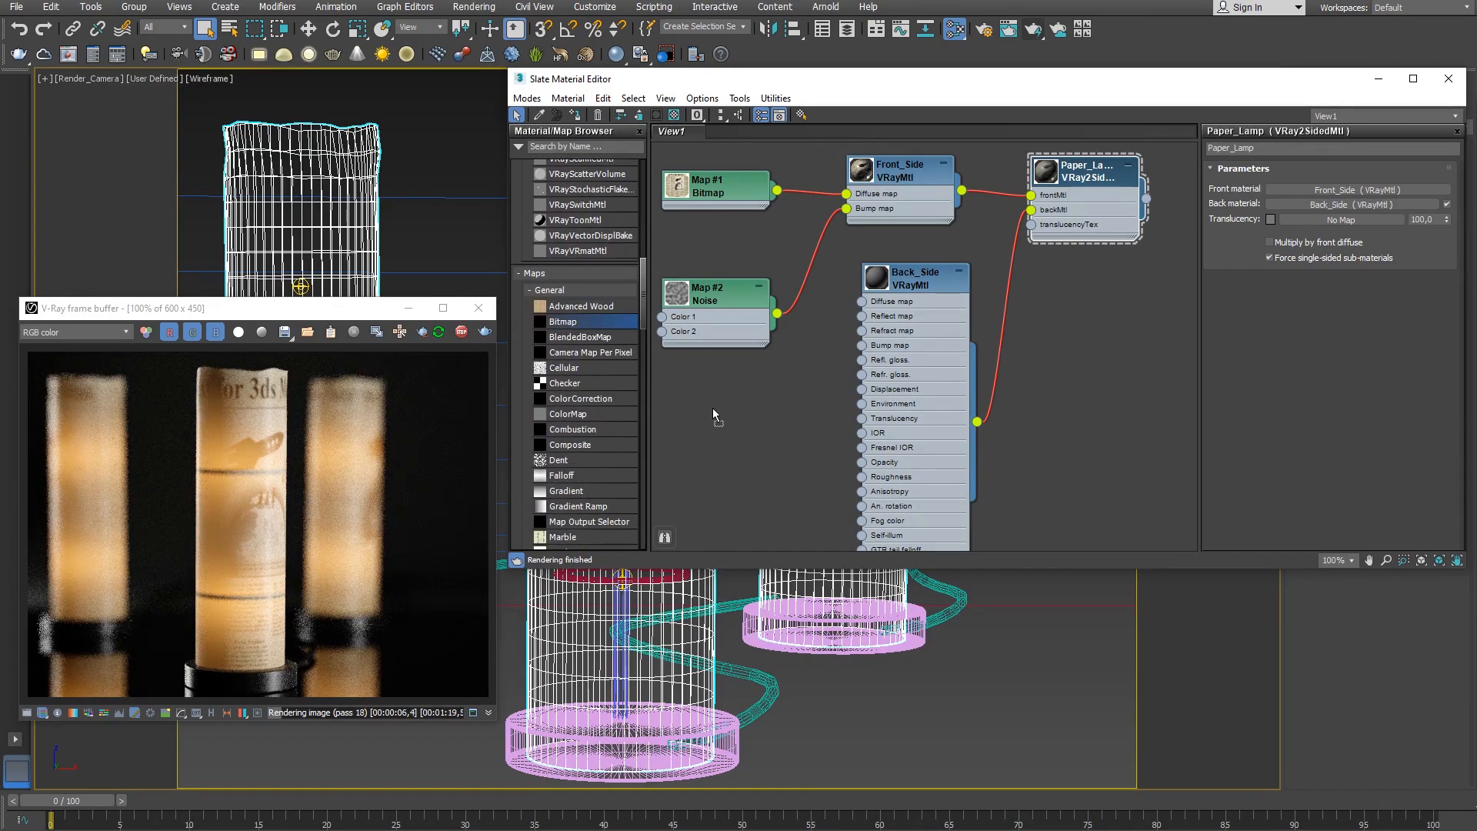
double_click(232, 126)
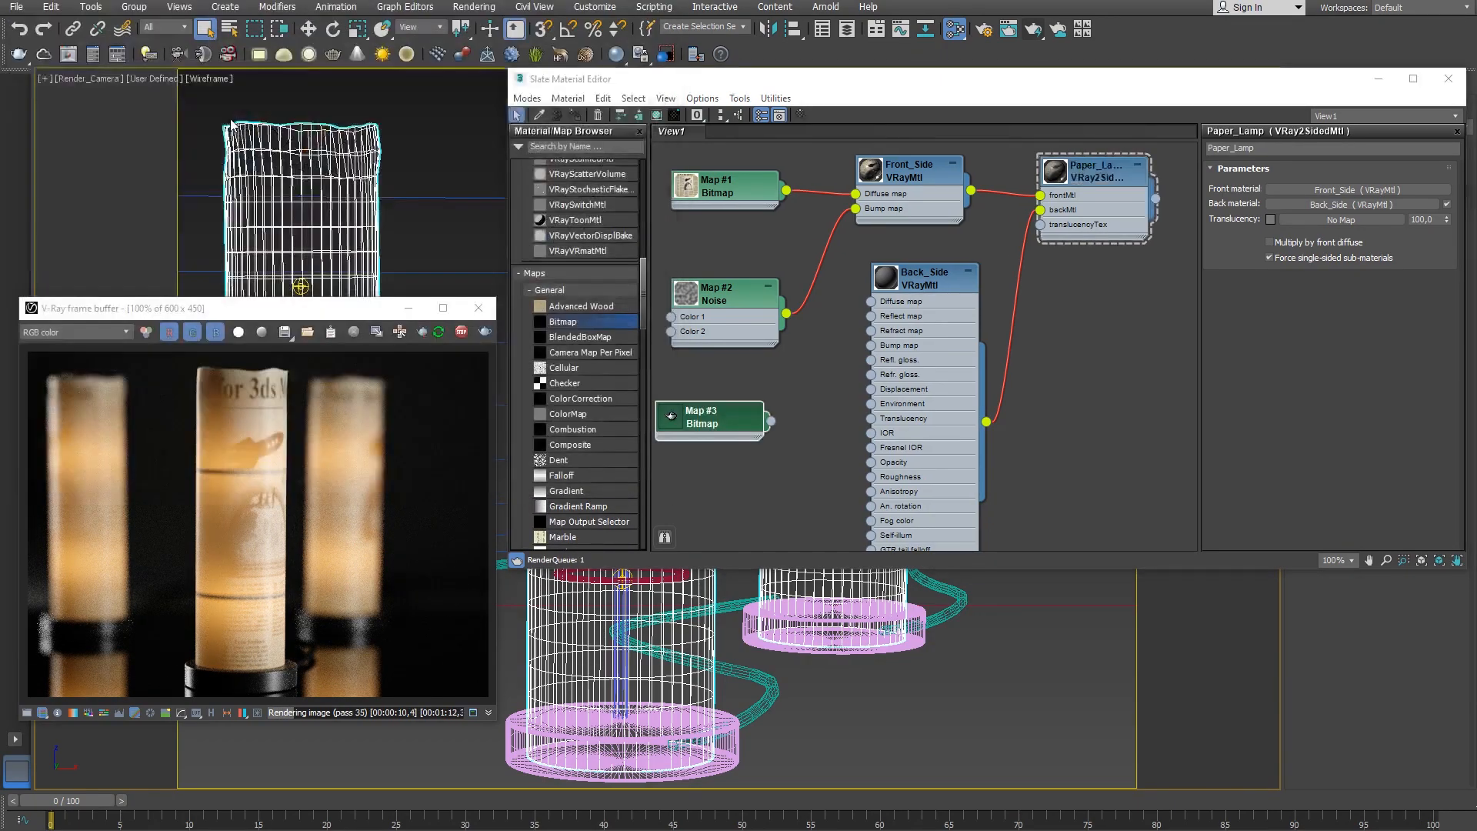
drag(771, 420, 872, 301)
click(909, 281)
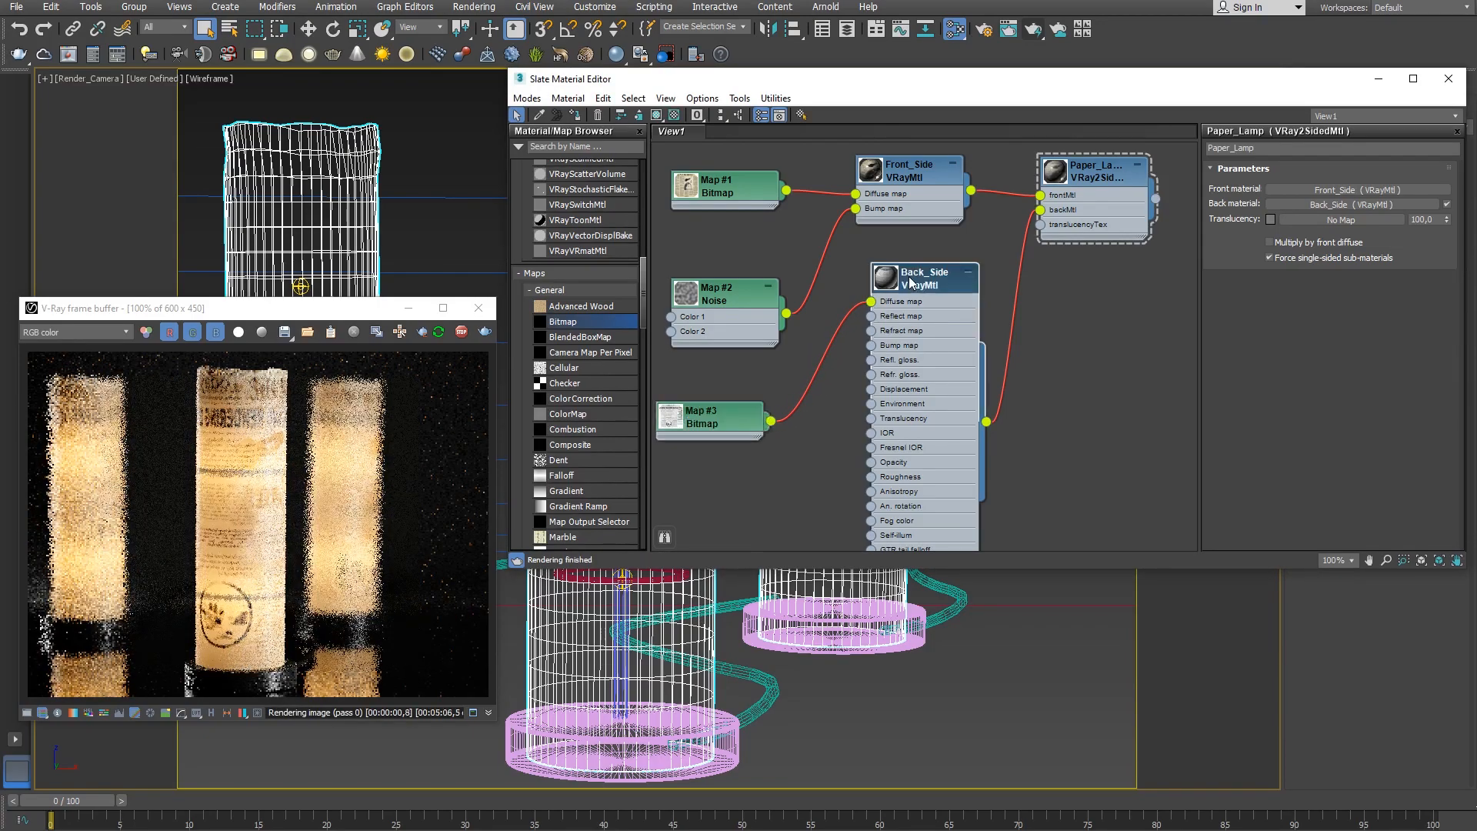
Hide the unused input slots of the Back_Side node so that only its connected diffuse map slot stays listed
key(h)
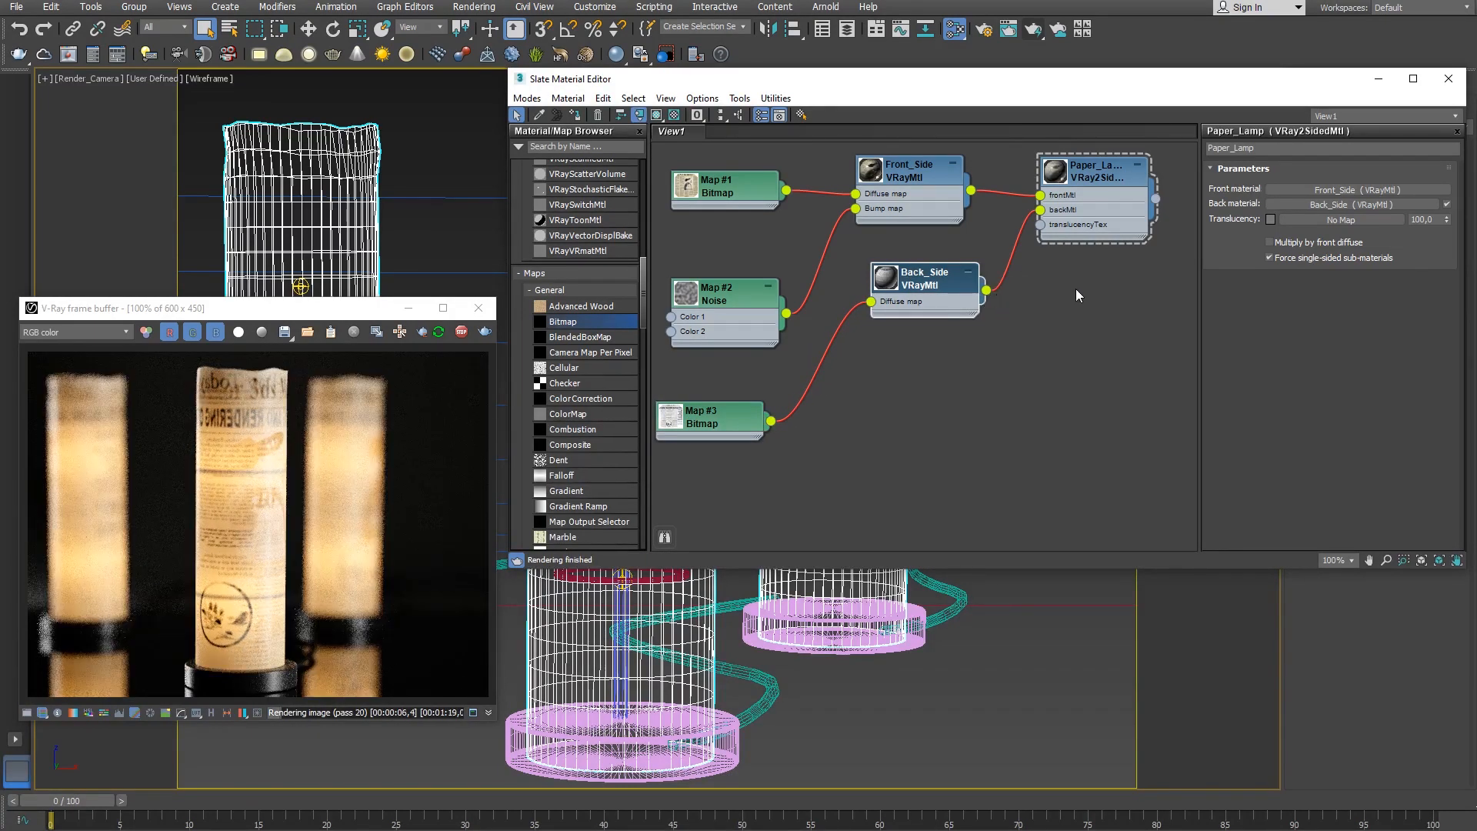
Compare Paper_Lamp's translucency colour at pure black and pure white with both sides textured, and set it to a grey of 119
click(1270, 220)
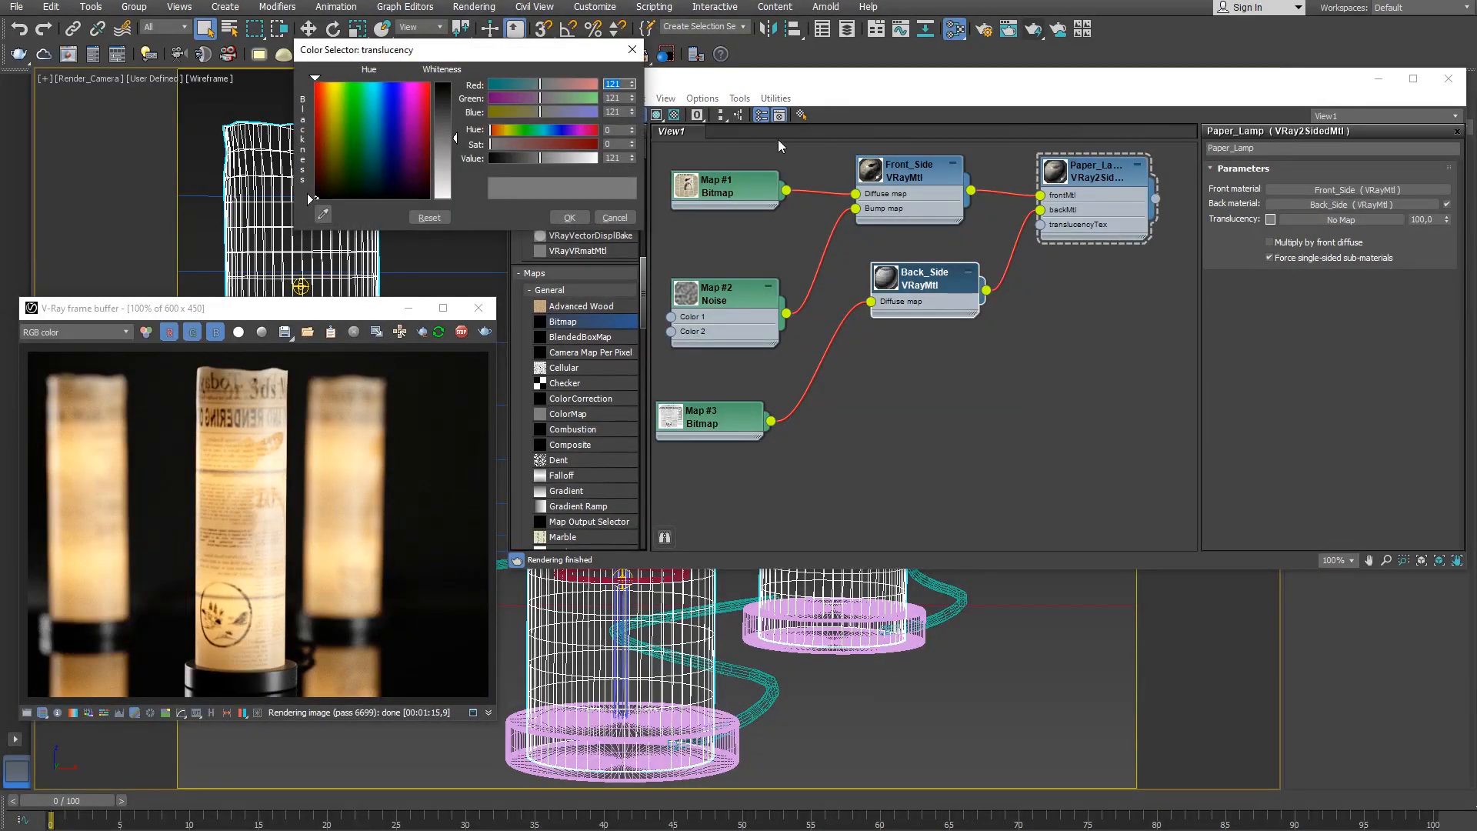
drag(455, 139, 465, 88)
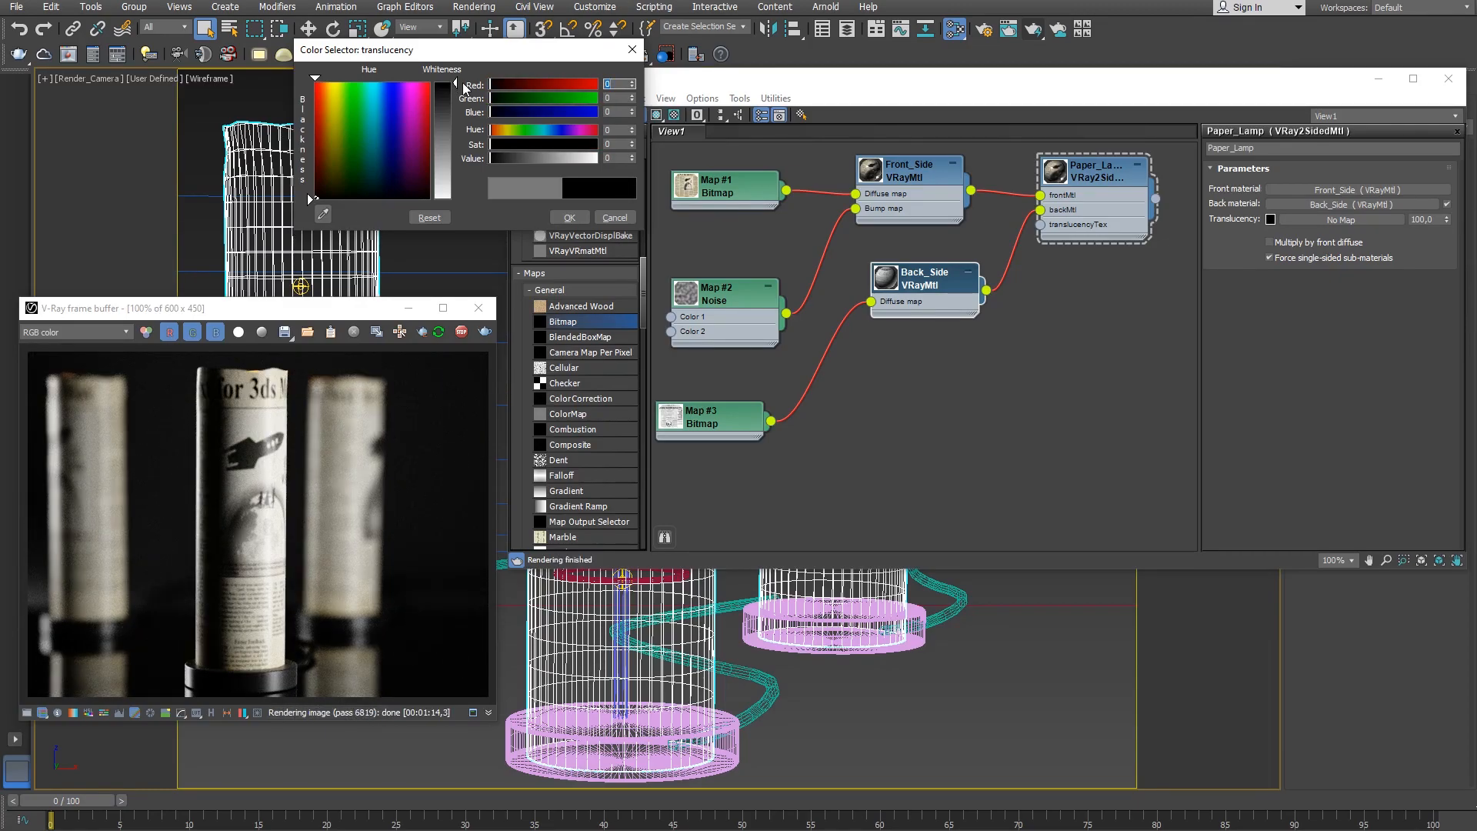
drag(464, 89, 464, 202)
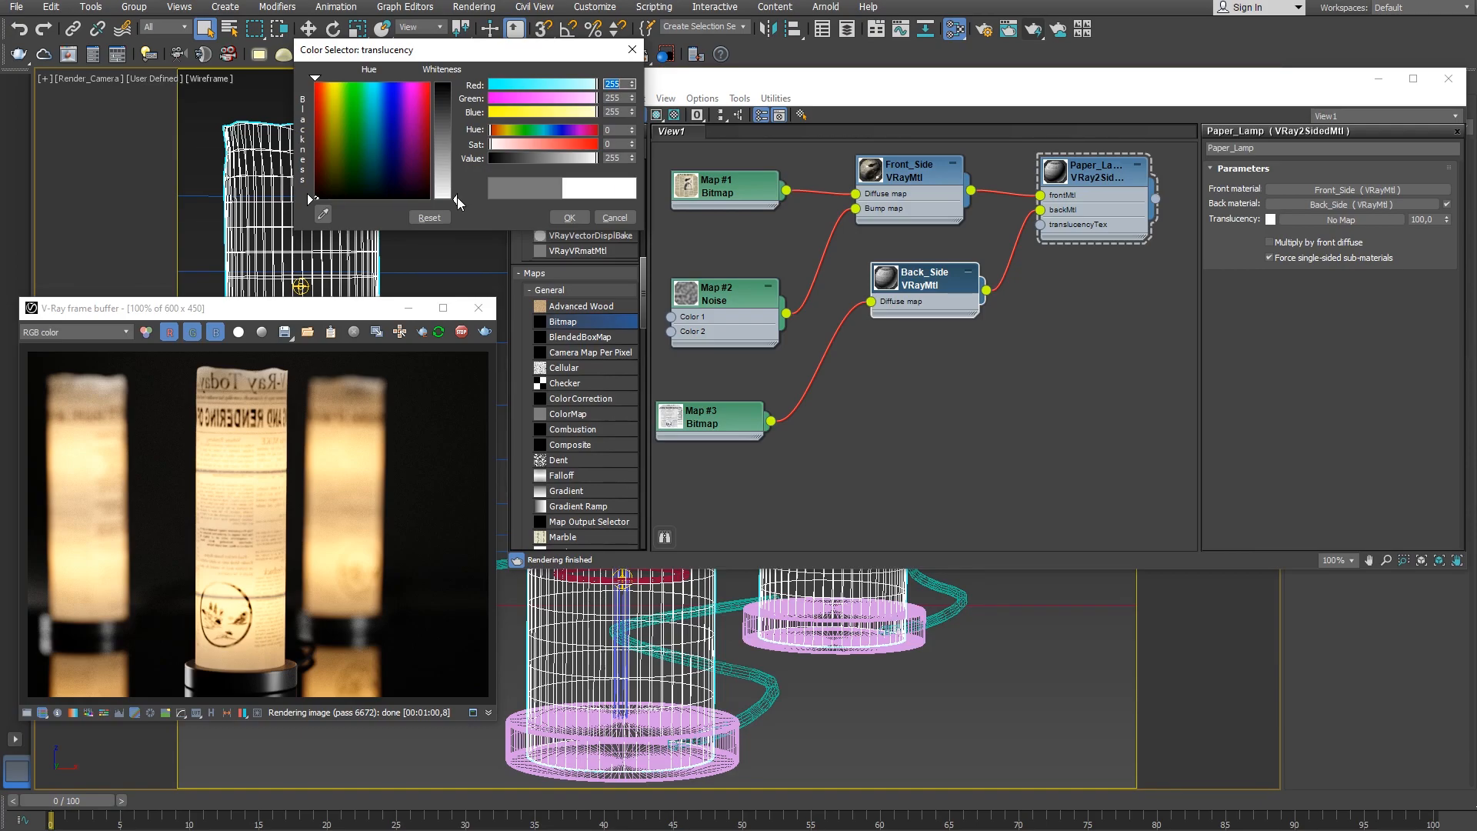
drag(459, 202, 463, 137)
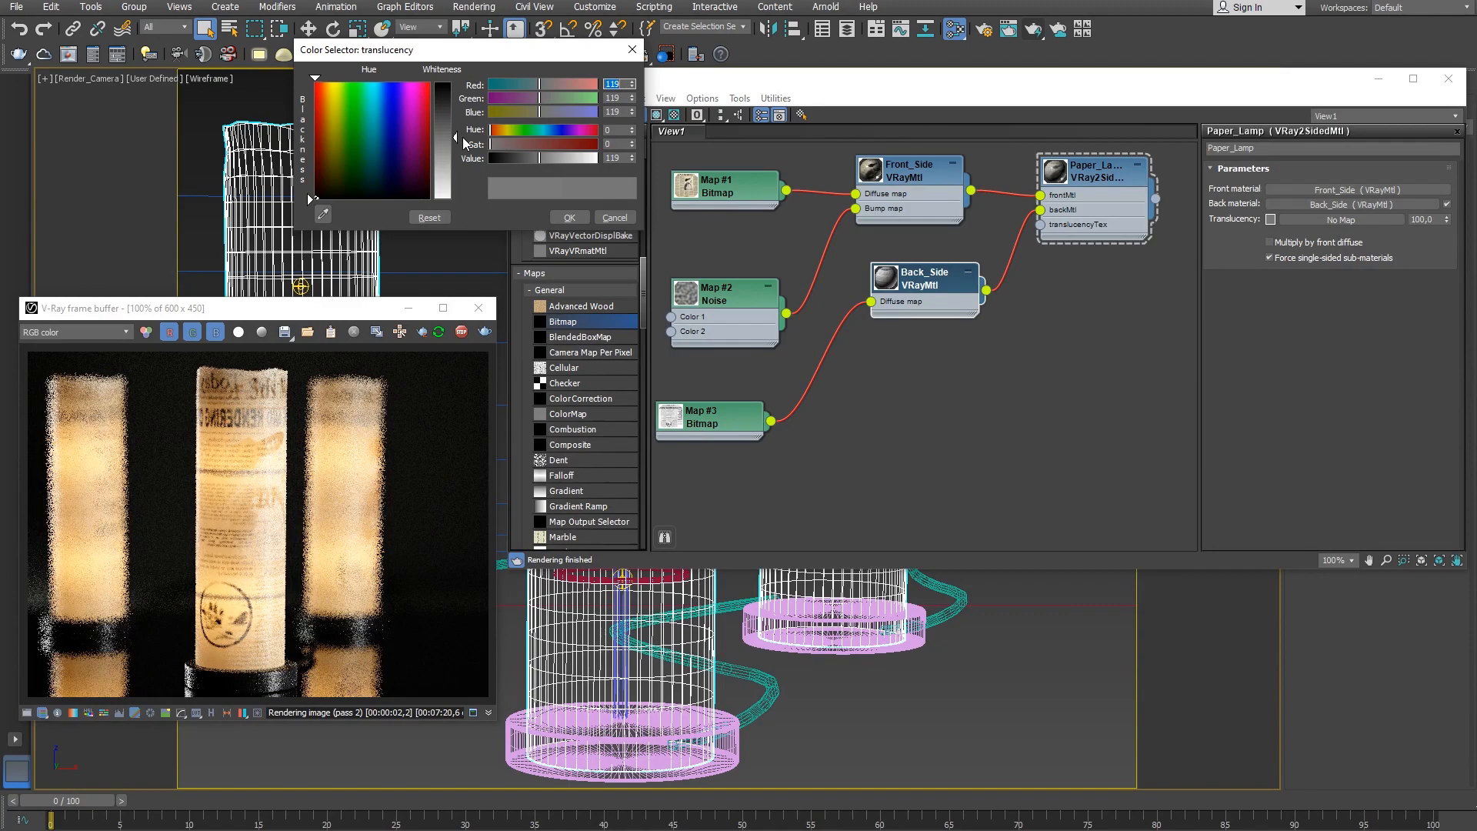
click(567, 217)
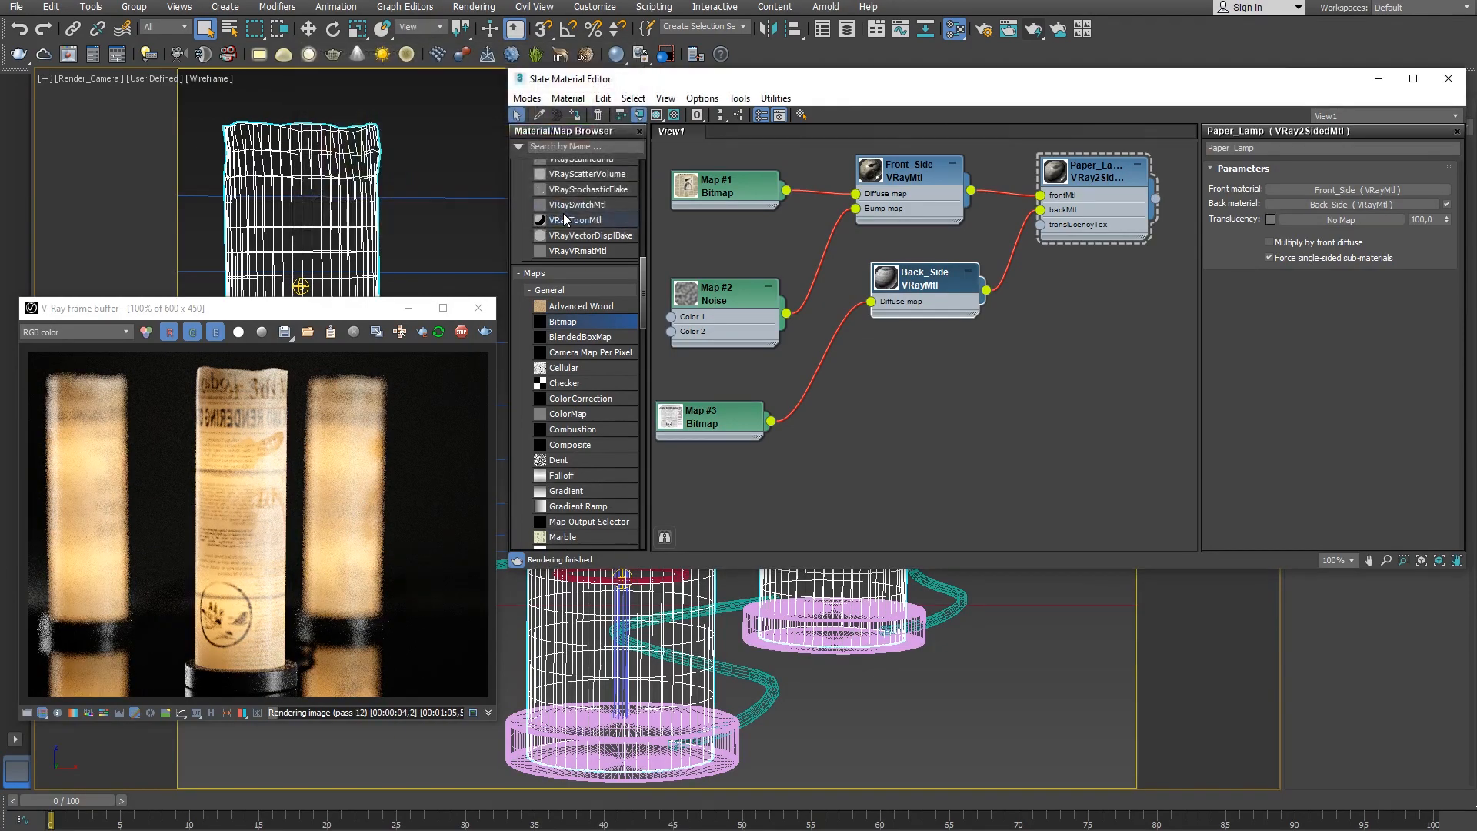